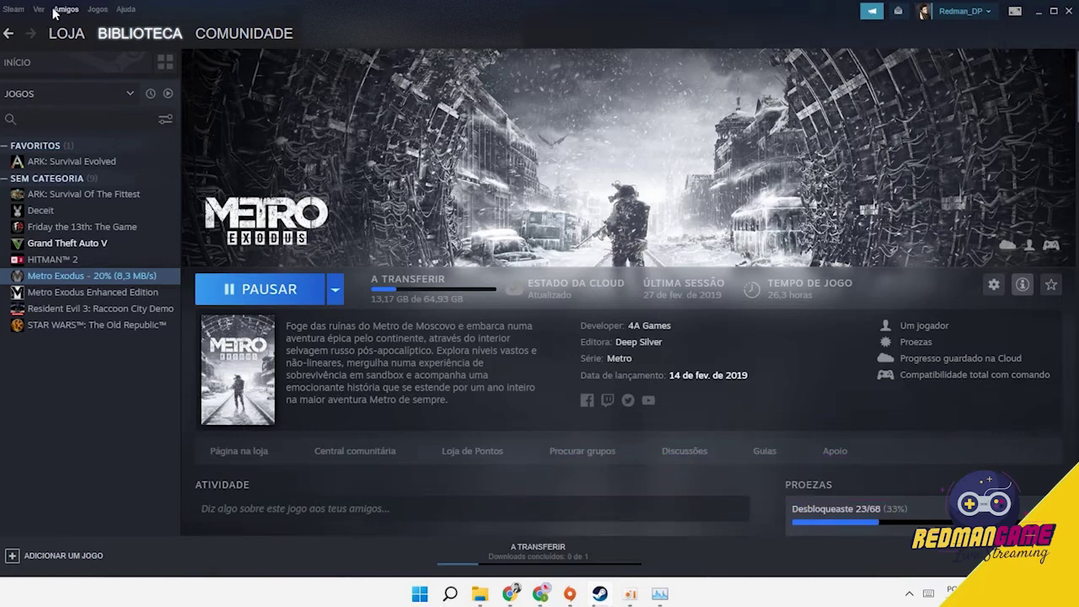
Open the Steam library folders manager from the Downloads settings
mouse_move(114, 53)
left_click(17, 62)
left_click(39, 9)
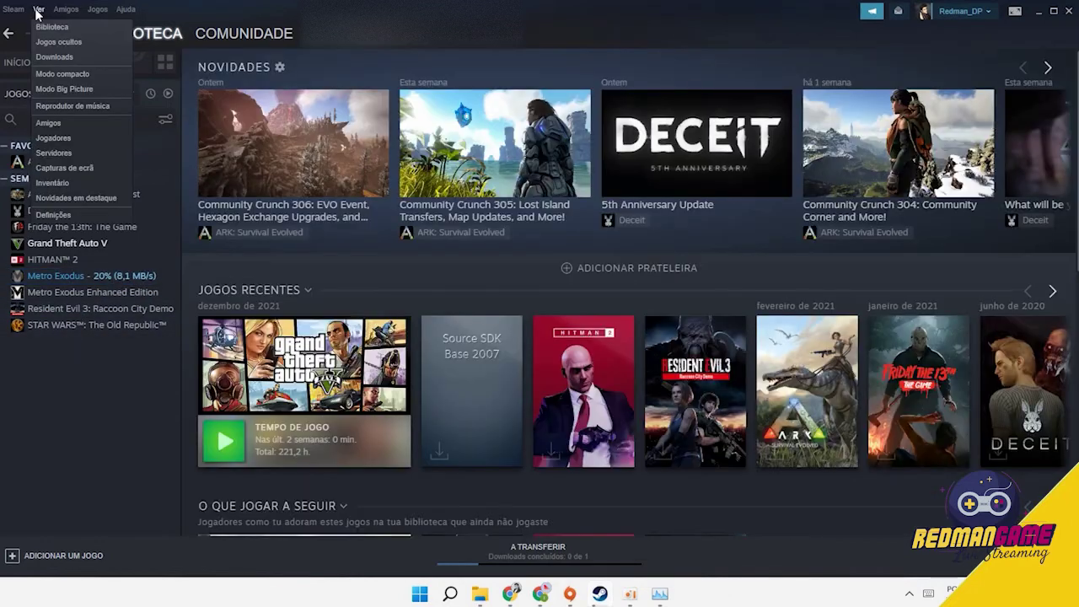
left_click(67, 214)
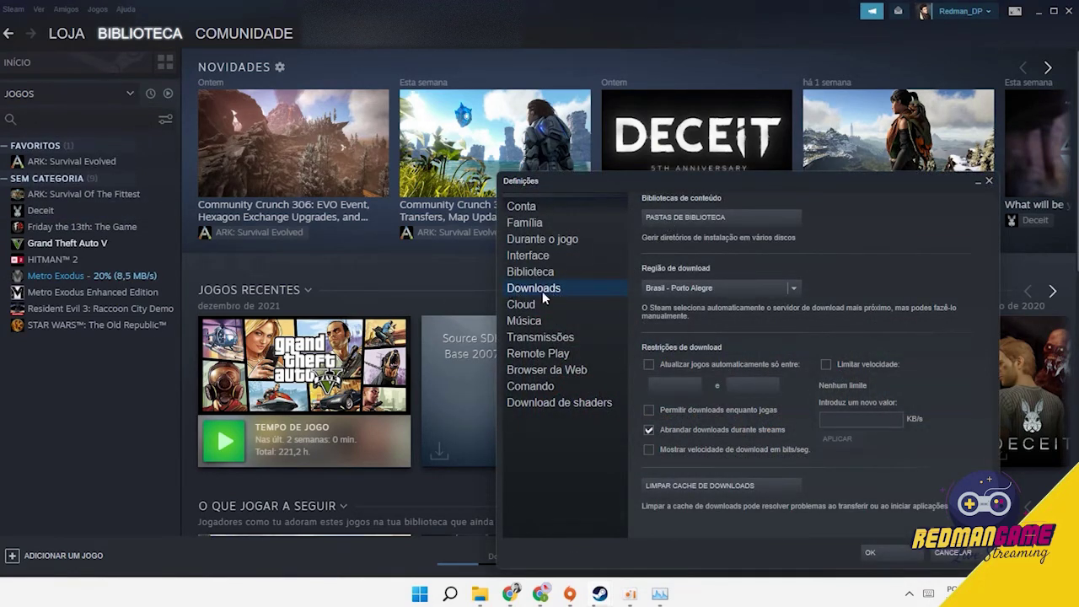
left_click(688, 219)
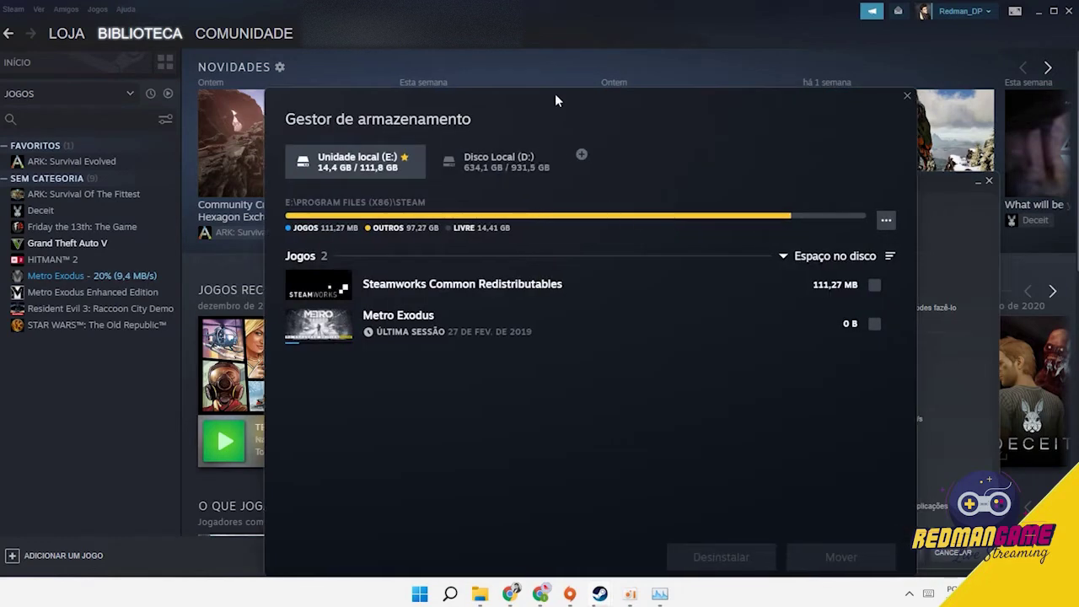
left_click_drag(555, 93, 529, 47)
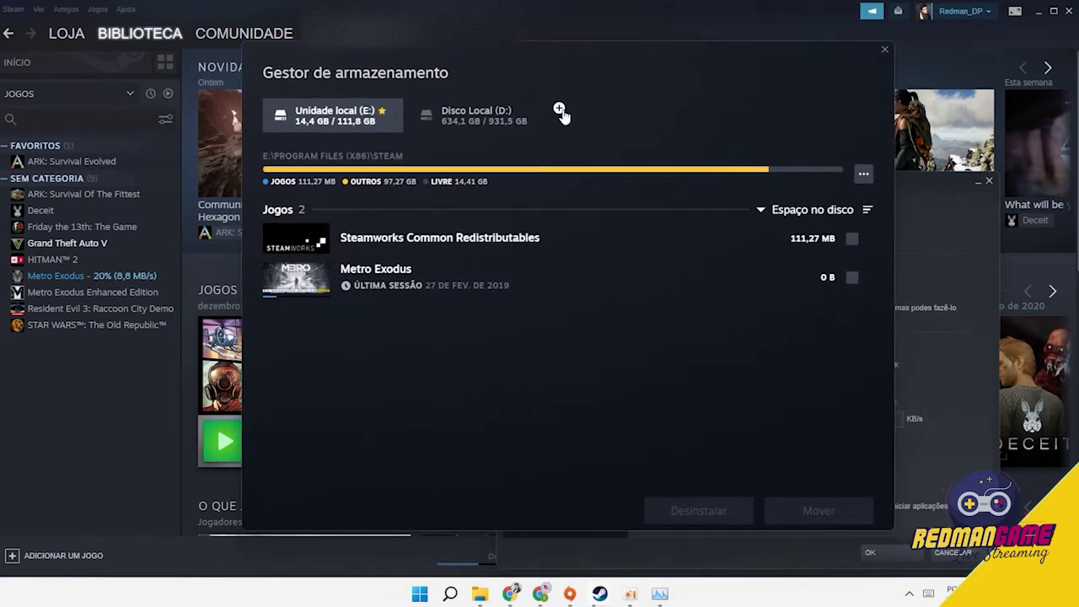
Try to add a new Steam library folder on Novo volume (F:)
left_click(560, 110)
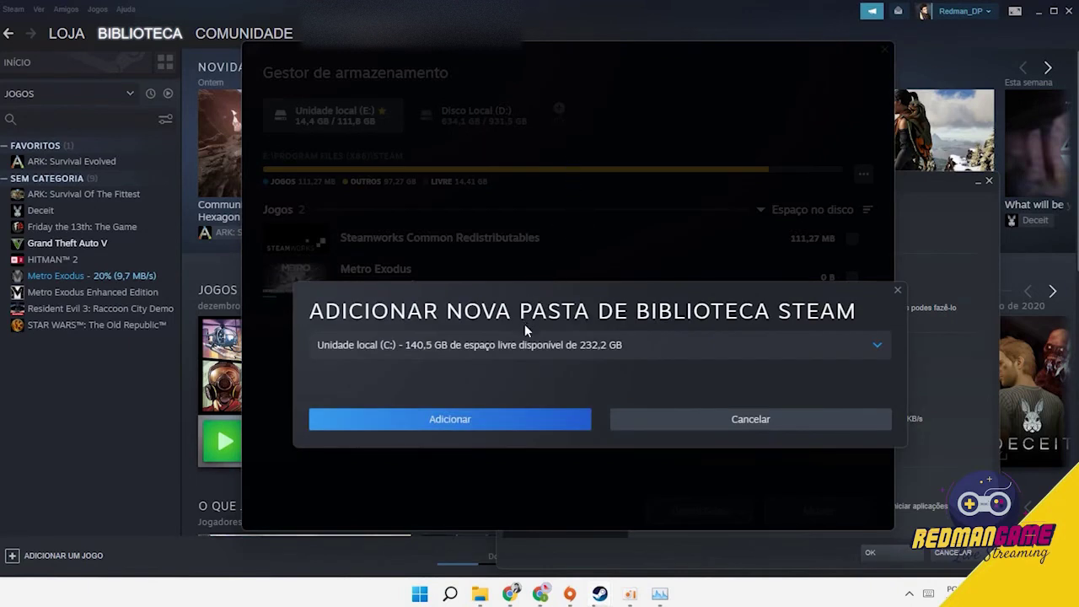
left_click(525, 348)
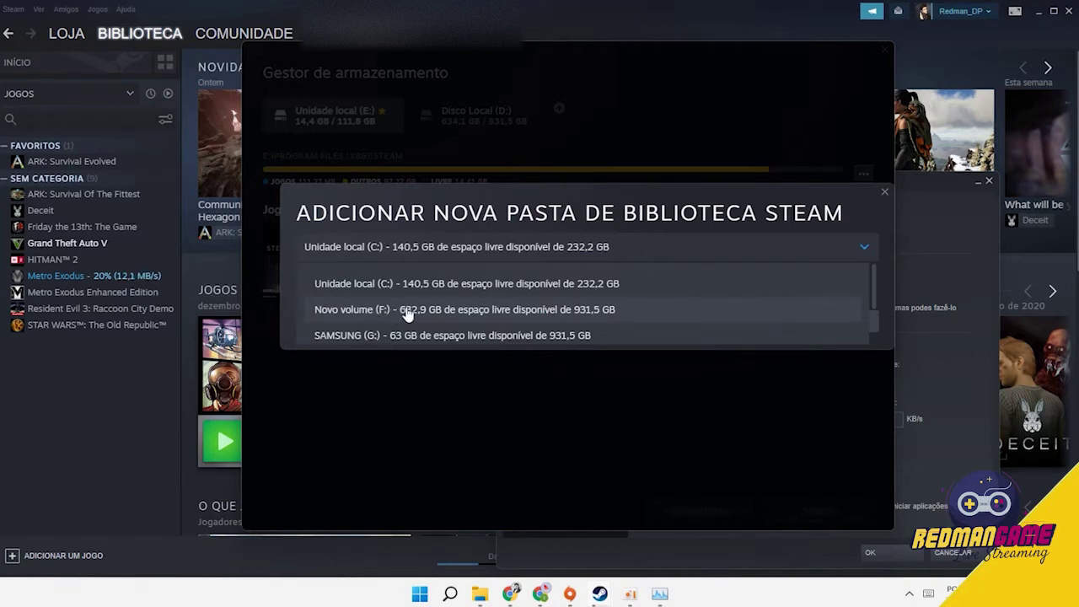
left_click(492, 311)
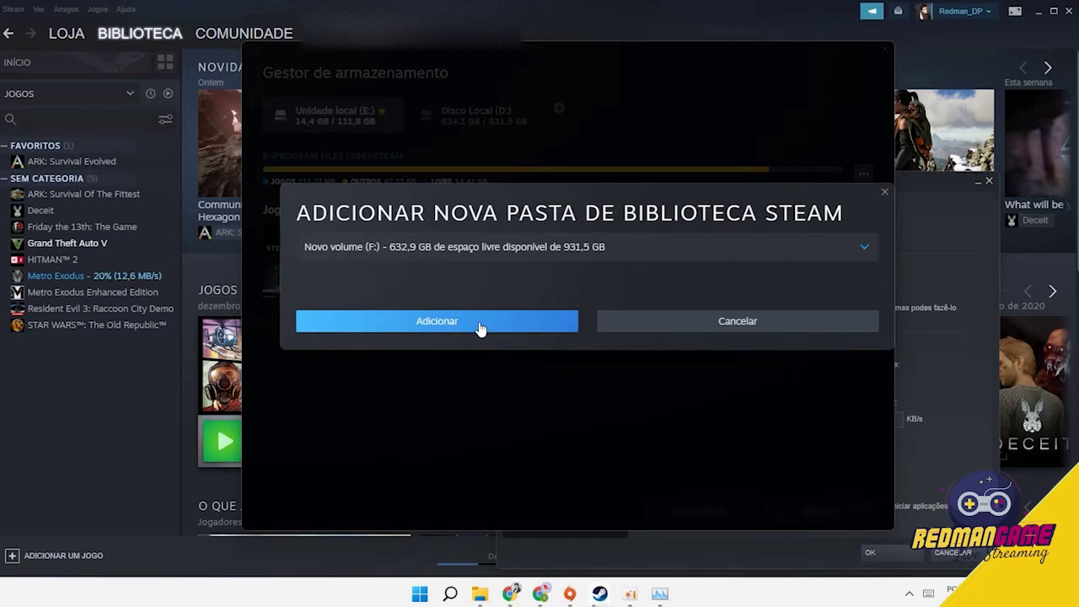
left_click(478, 323)
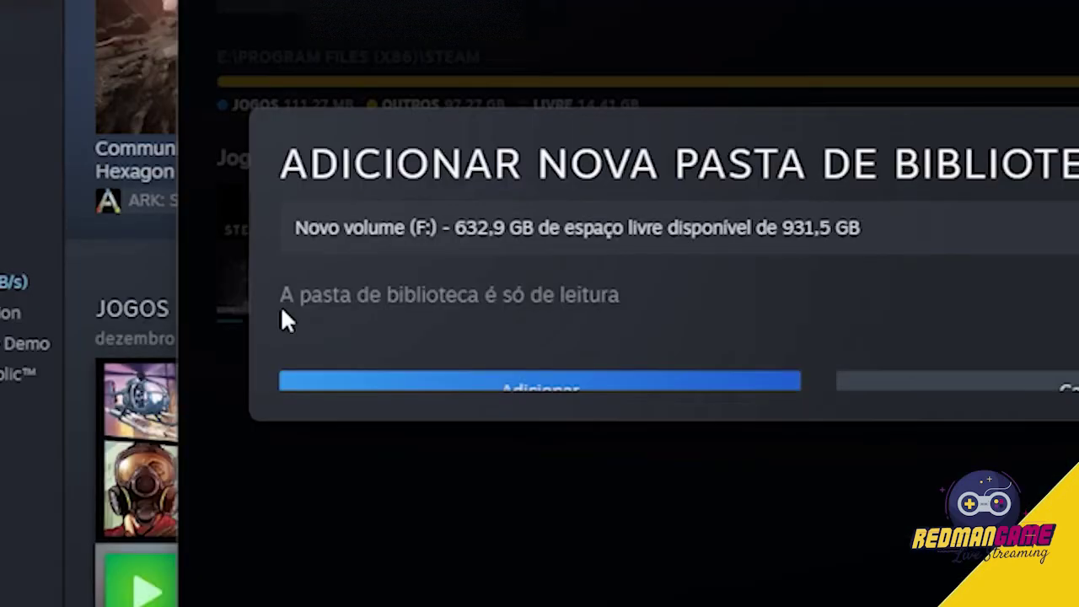
scroll(421, 338, "down", 1)
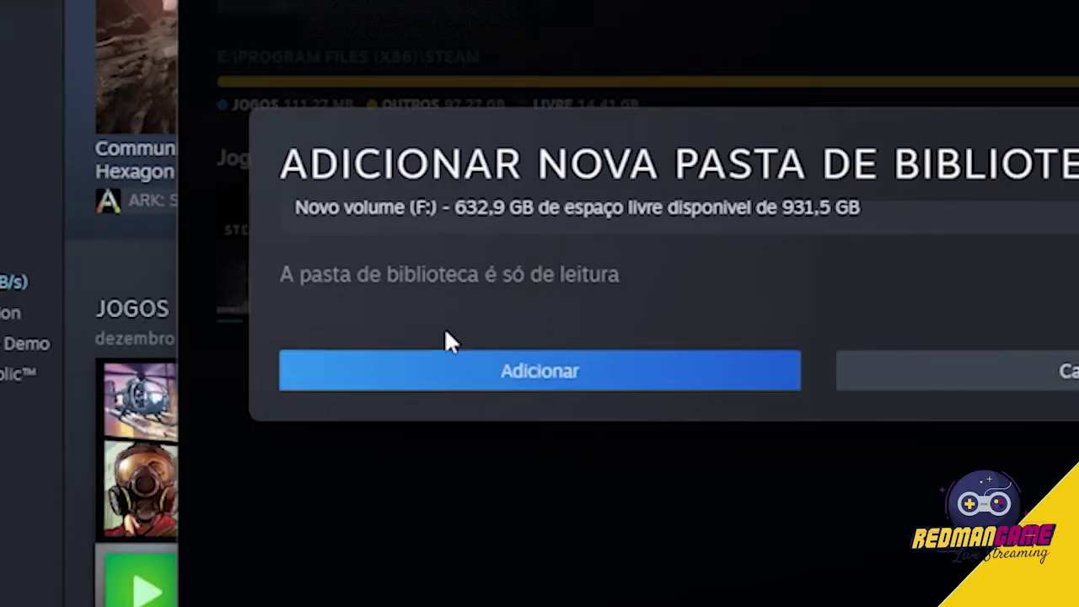
left_click(505, 381)
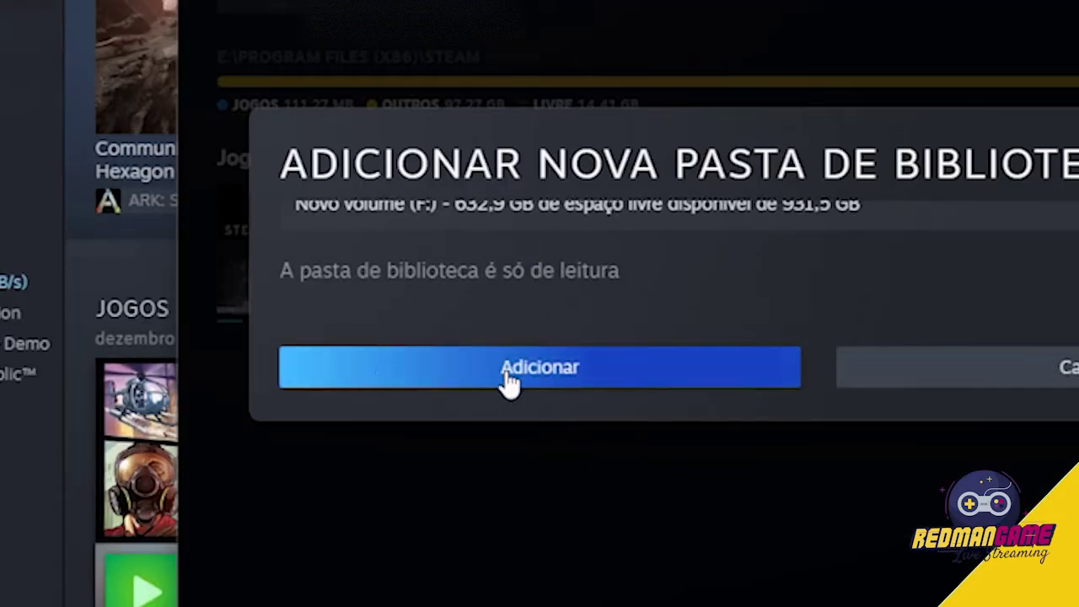
left_click(616, 381)
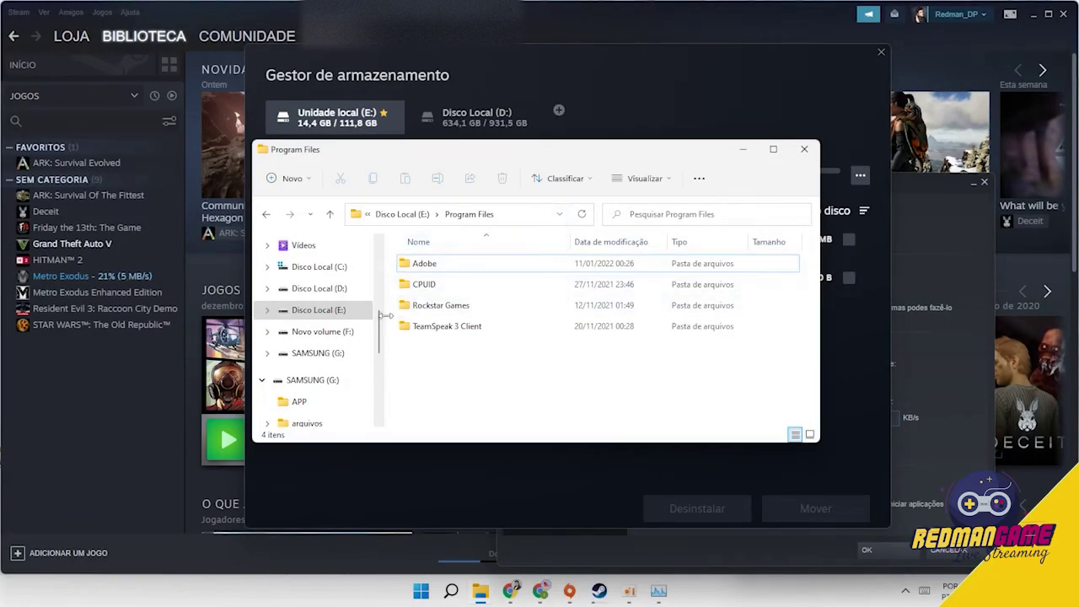
Compare the root folders of Novo volume (F:) with the Steam folder's location inside Program Files (x86) on drive E:
left_click(325, 334)
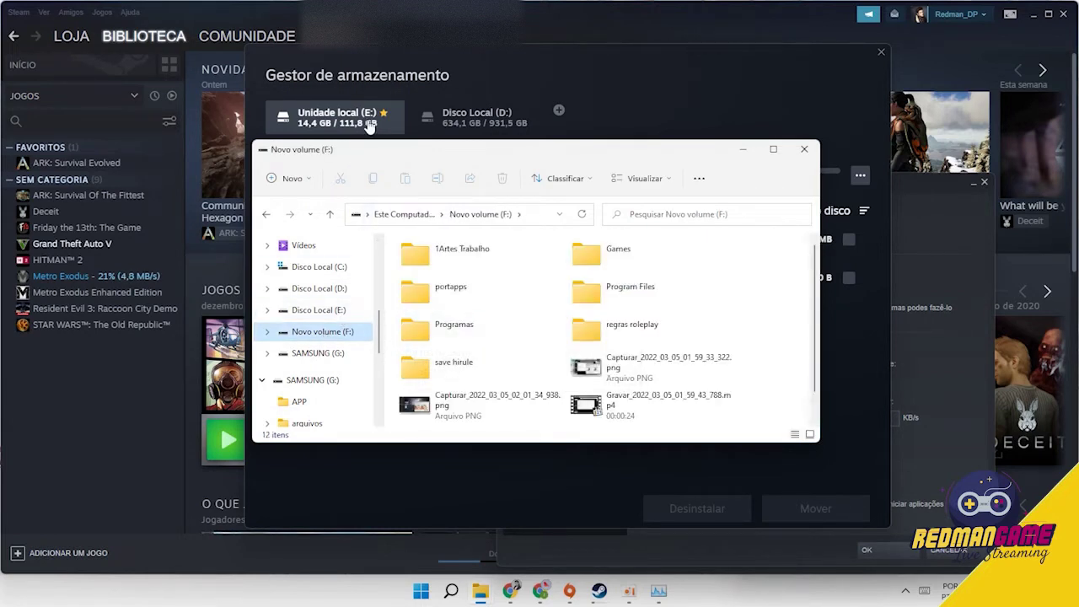
left_click(339, 310)
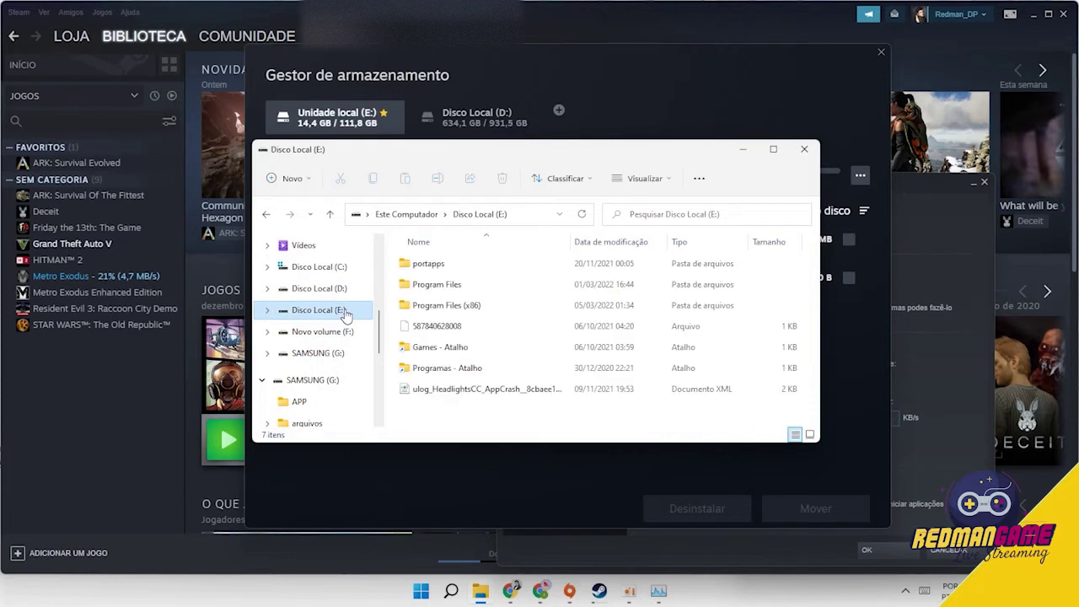
double_click(458, 308)
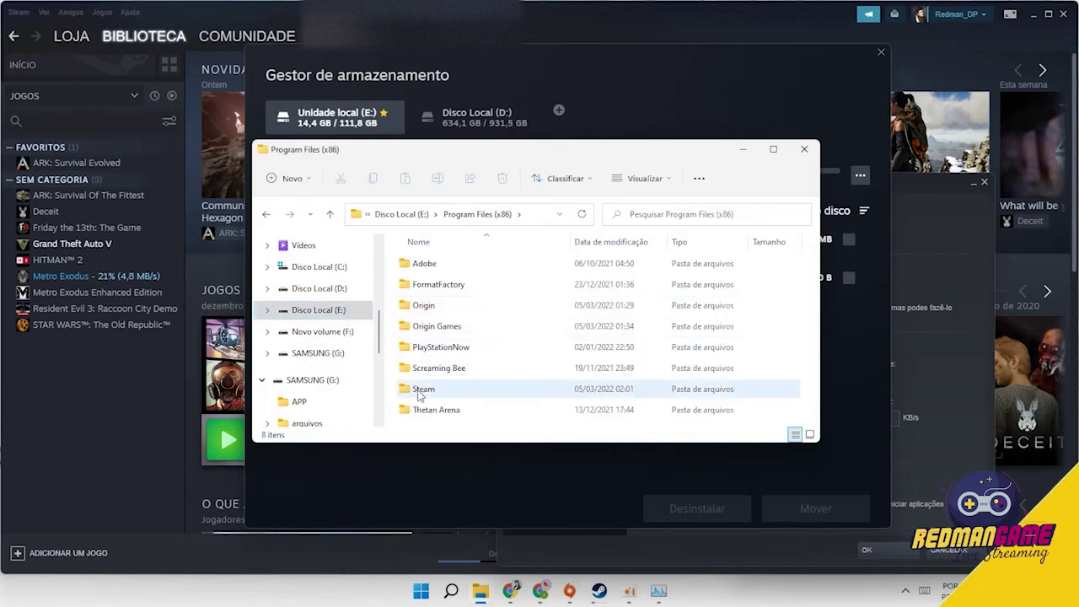
left_click(432, 393)
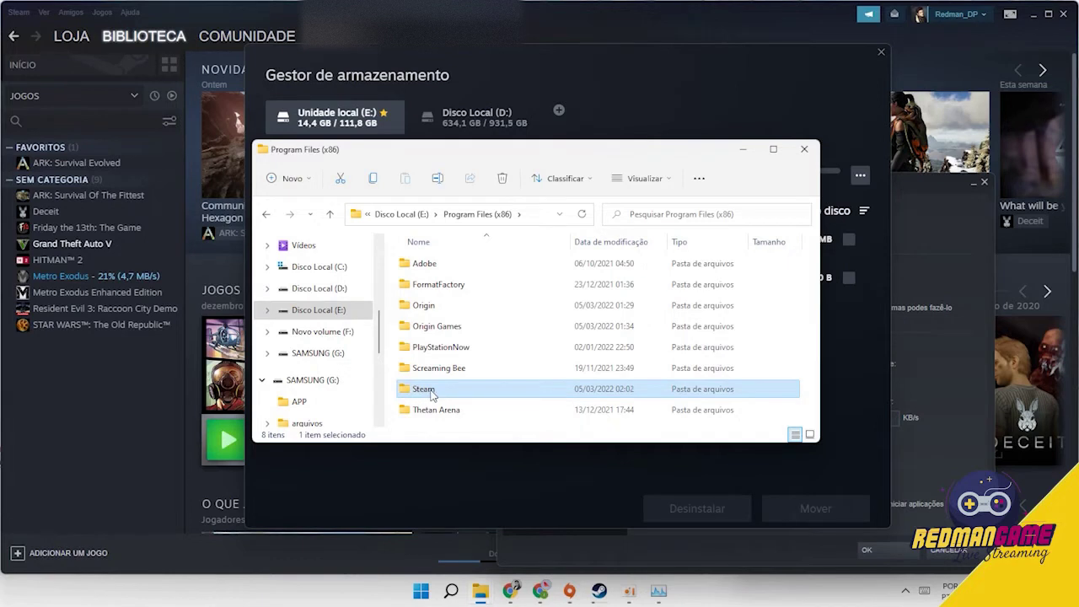
left_click(433, 392)
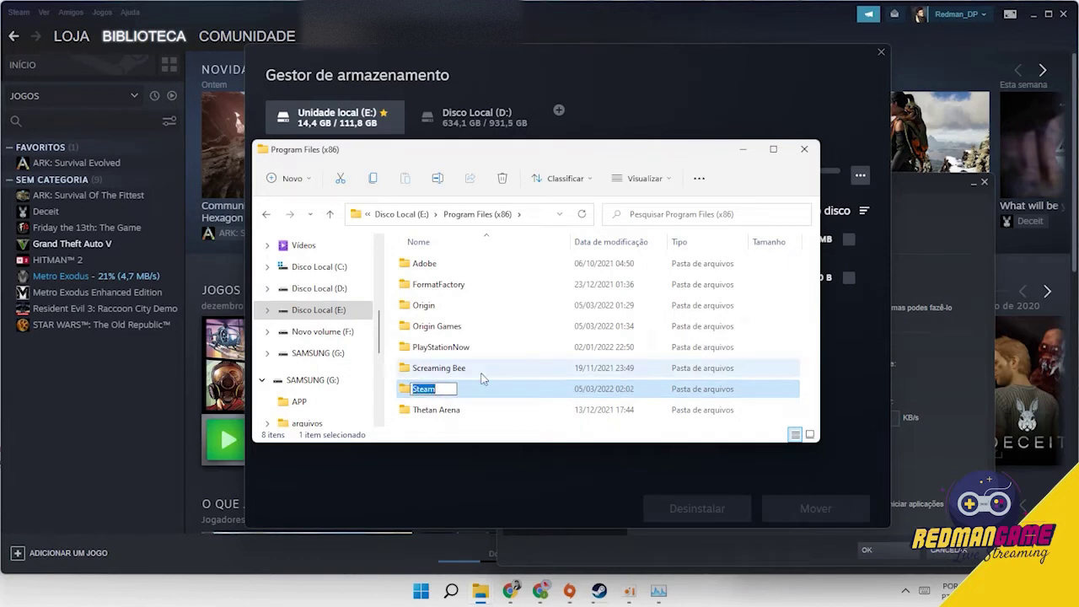
left_click(469, 368)
left_click(334, 334)
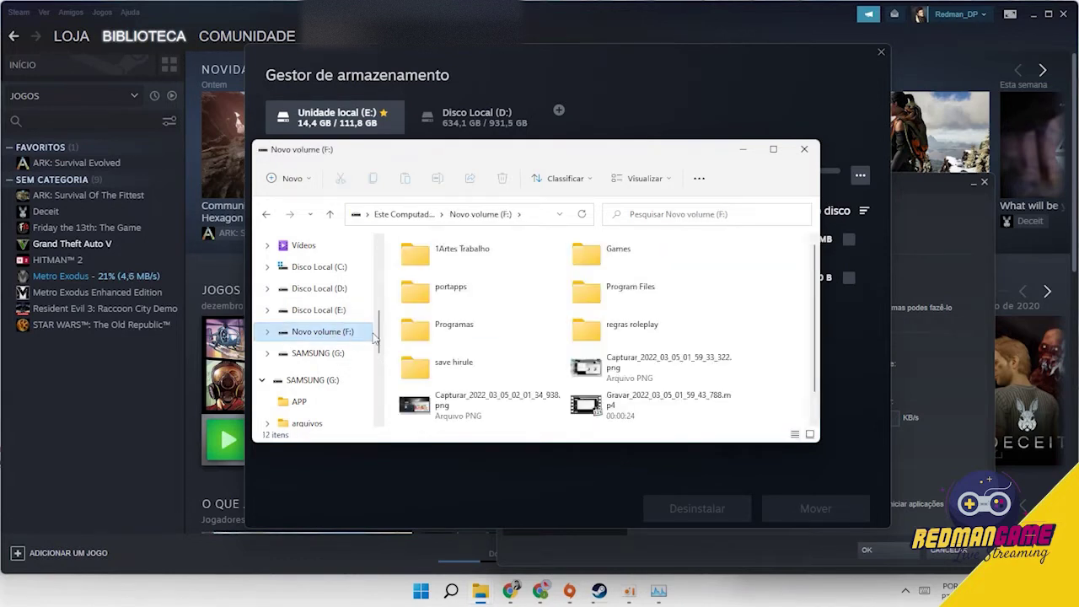
left_click(328, 311)
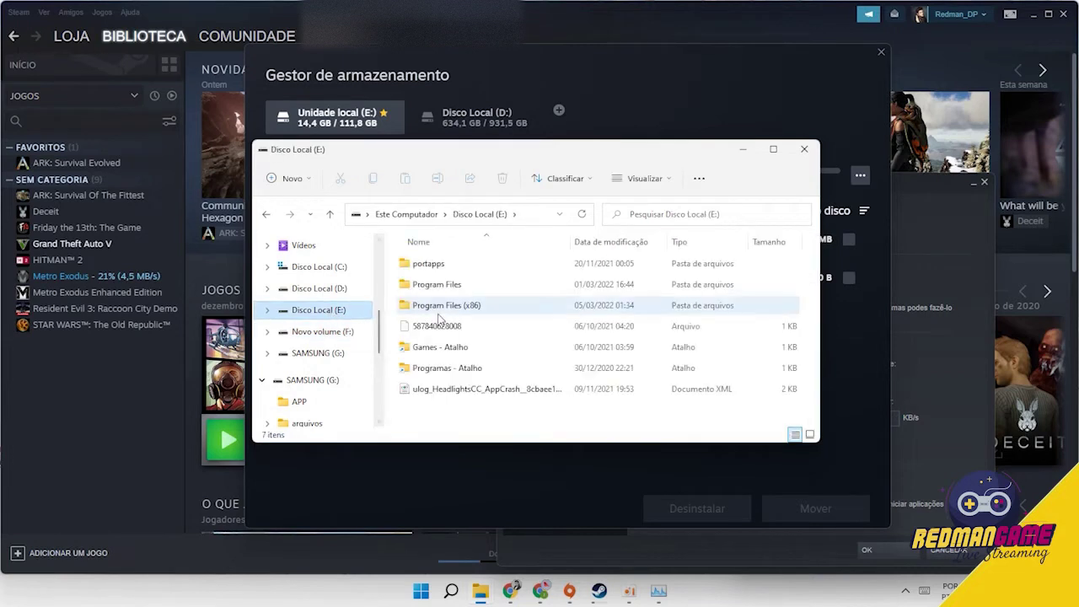
double_click(477, 313)
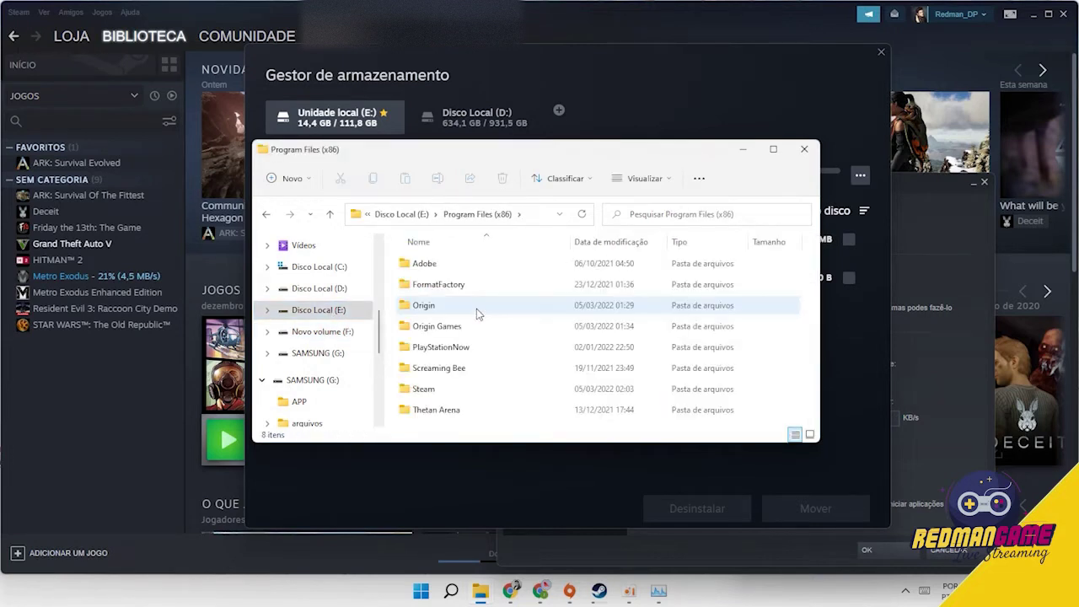
Create a new folder in the root of Novo volume (F:)
left_click(344, 337)
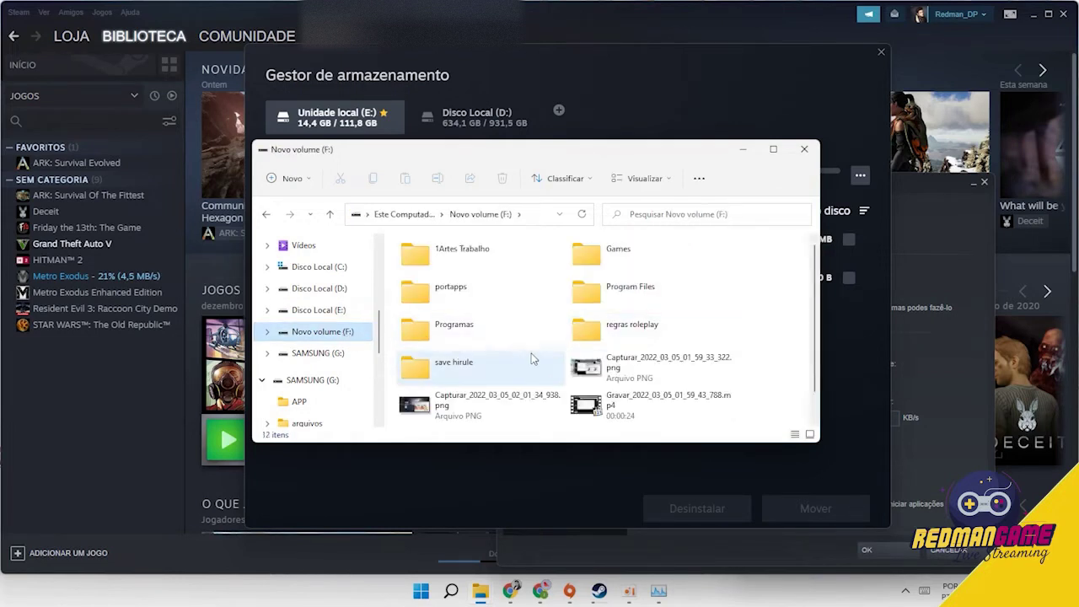
right_click(759, 295)
mouse_move(841, 409)
left_click(884, 401)
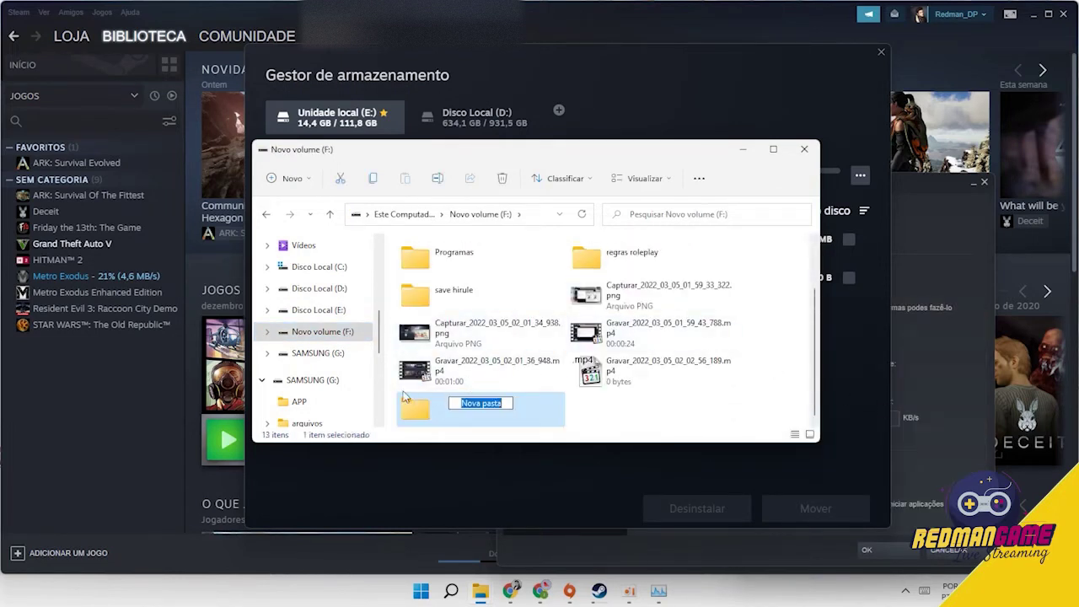
Rename the new folder on F: as Program Files (x86), copying the name from the matching folder on drive E:
left_click(318, 310)
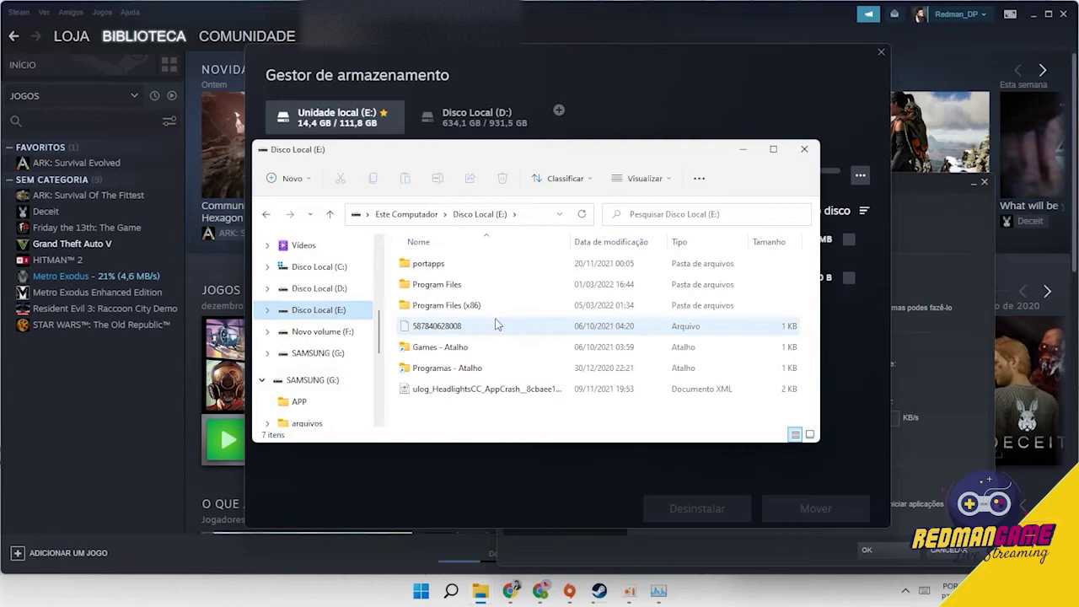
left_click(453, 306)
left_click(453, 306)
key("ctrl+c")
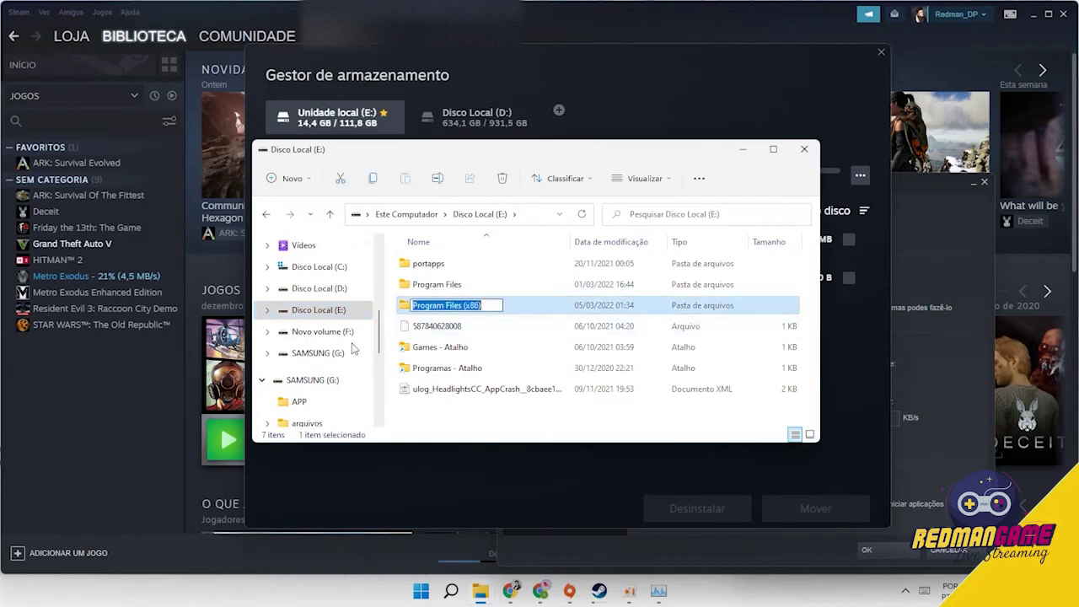
left_click(345, 331)
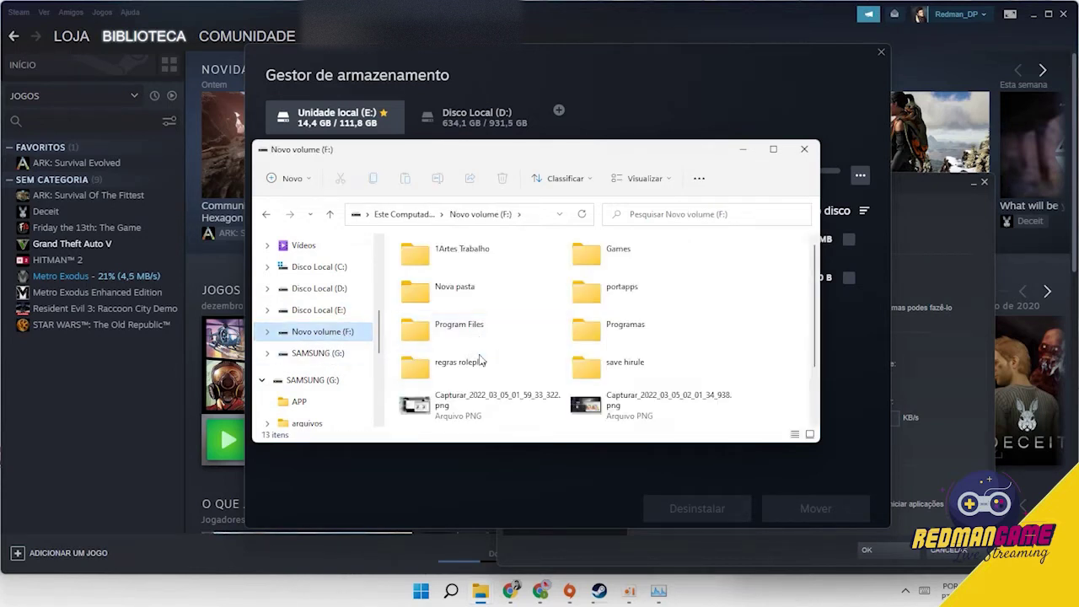
left_click(465, 292)
left_click(467, 290)
key("ctrl+v")
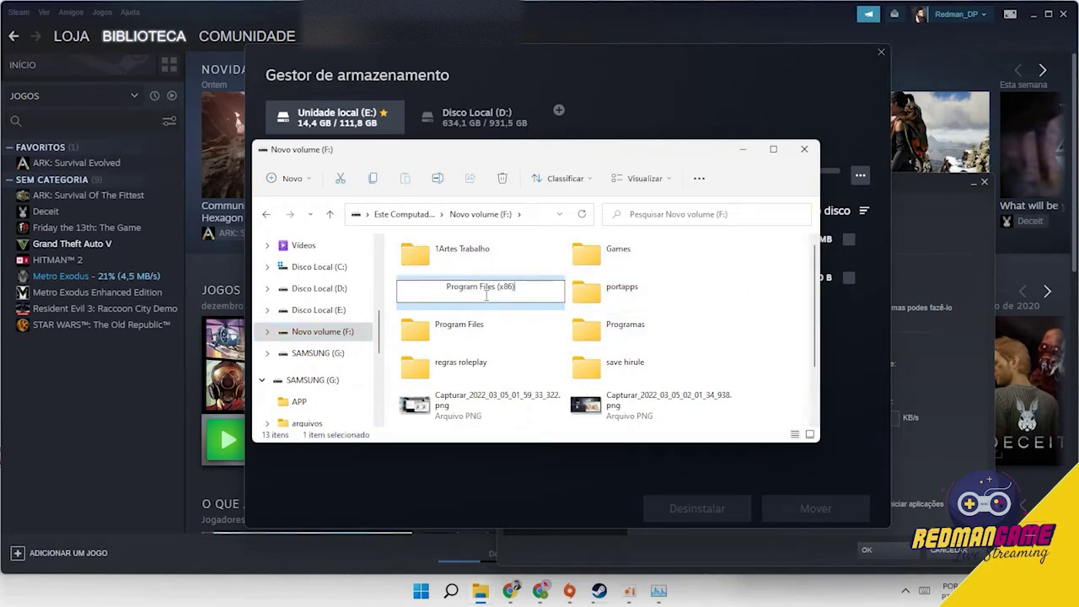
left_click(483, 324)
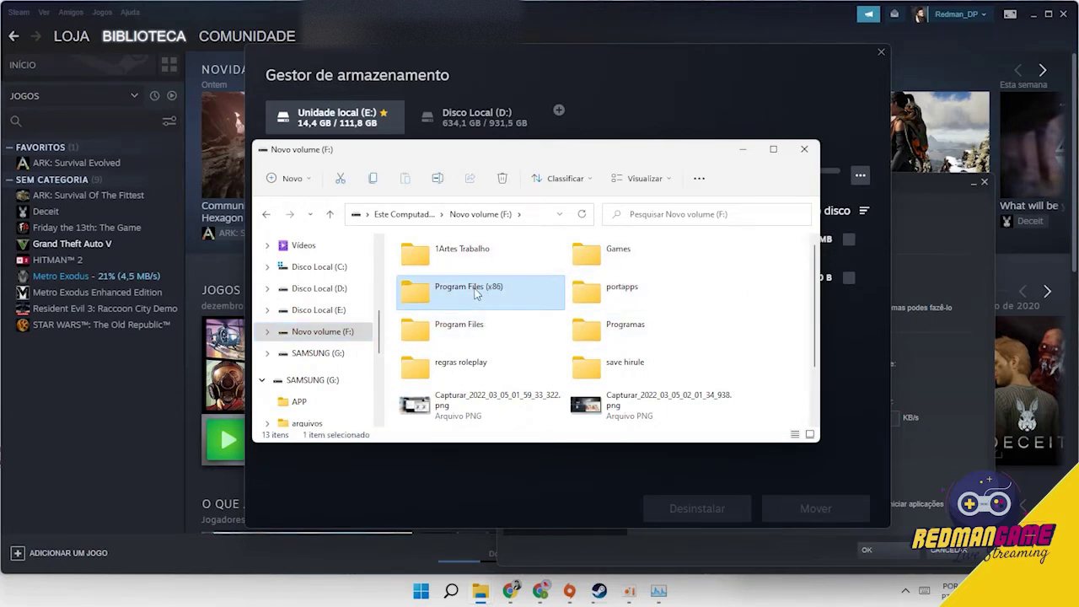
Create a new folder inside Program Files (x86) on drive F:
double_click(475, 290)
right_click(410, 297)
mouse_move(483, 397)
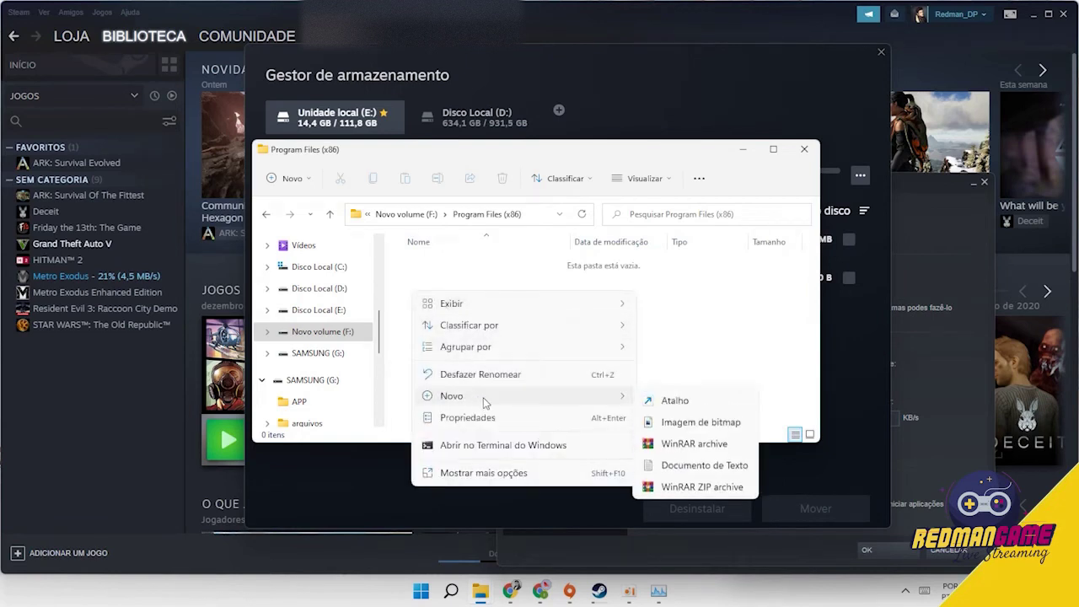
left_click(666, 397)
left_click(639, 388)
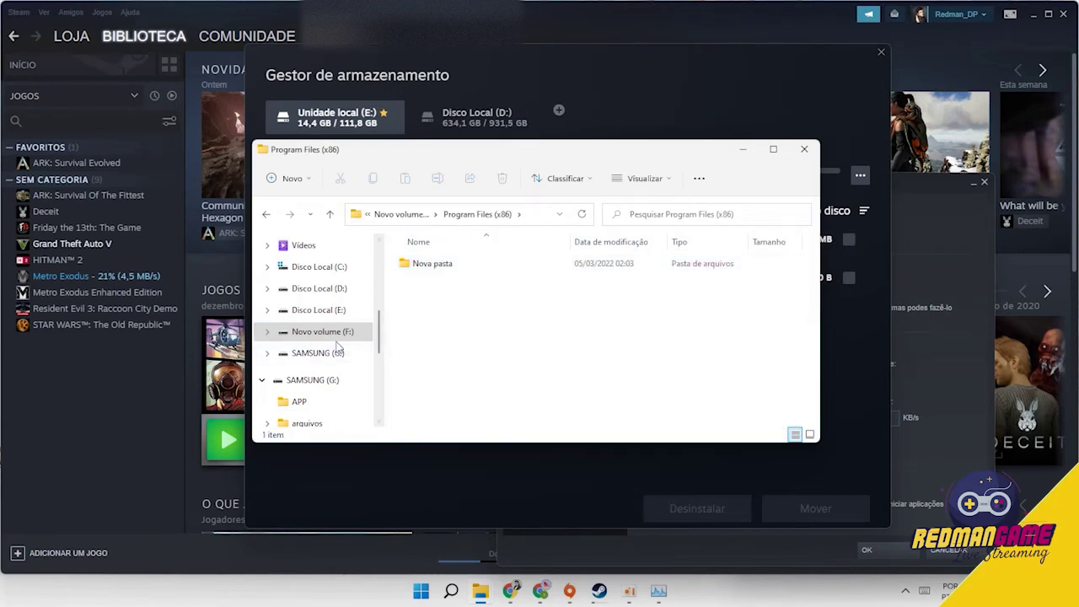
Check the Steam folder's name in Program Files (x86) on drive E: and rename the new folder on F: as Steam
left_click(336, 310)
double_click(447, 305)
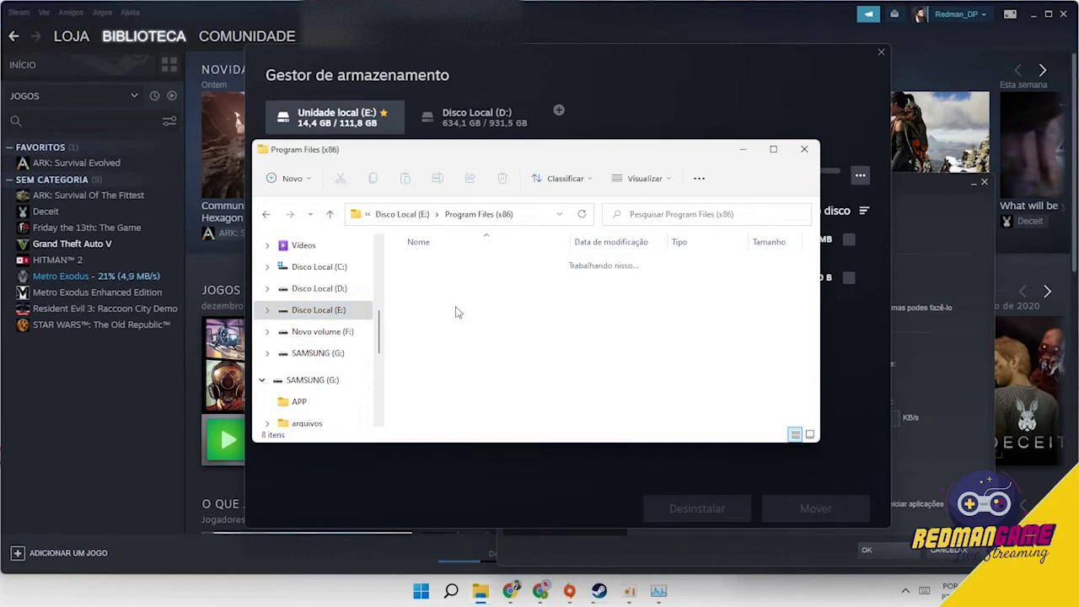
left_click(419, 388)
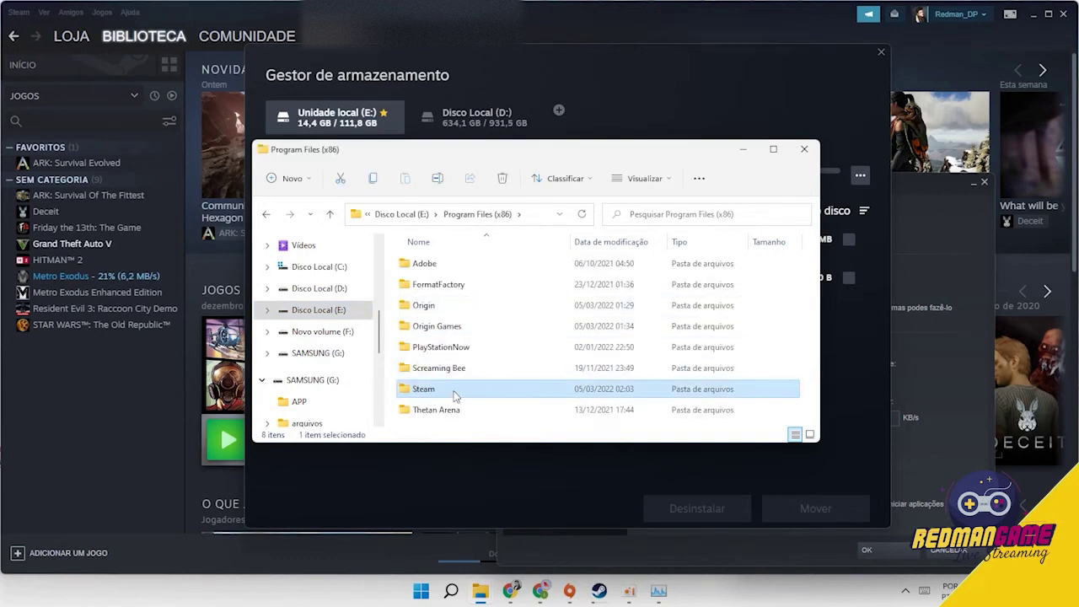
key("F2")
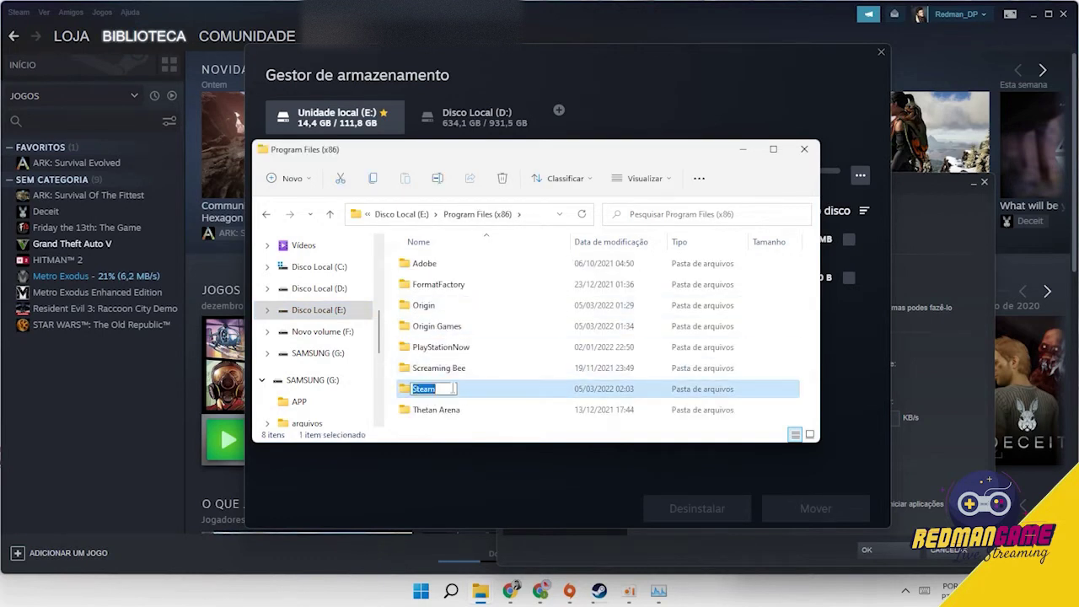
left_click(338, 331)
double_click(468, 328)
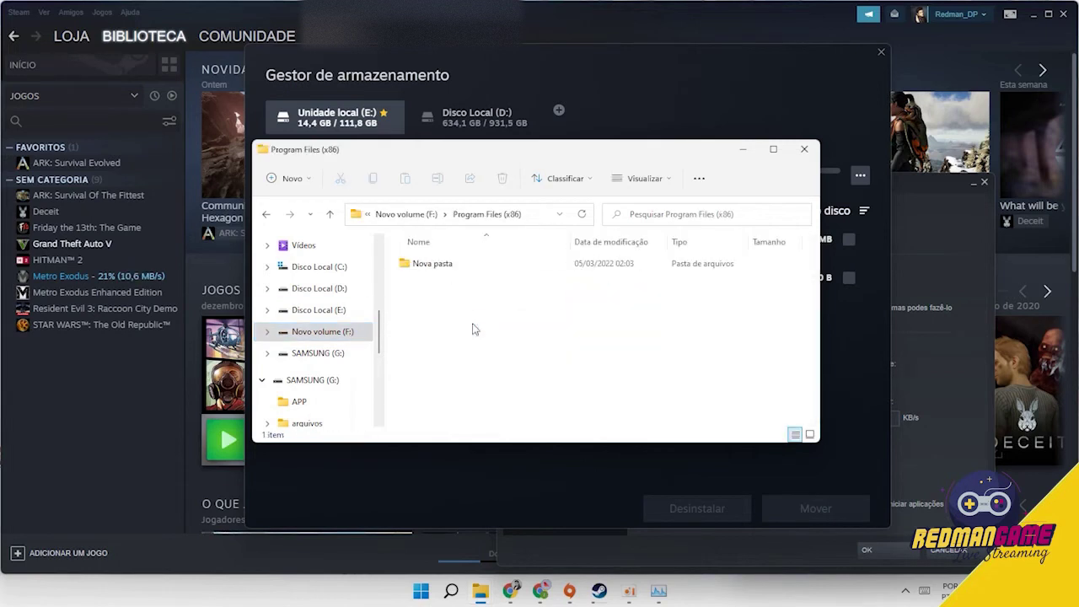
left_click(444, 268)
key("F2")
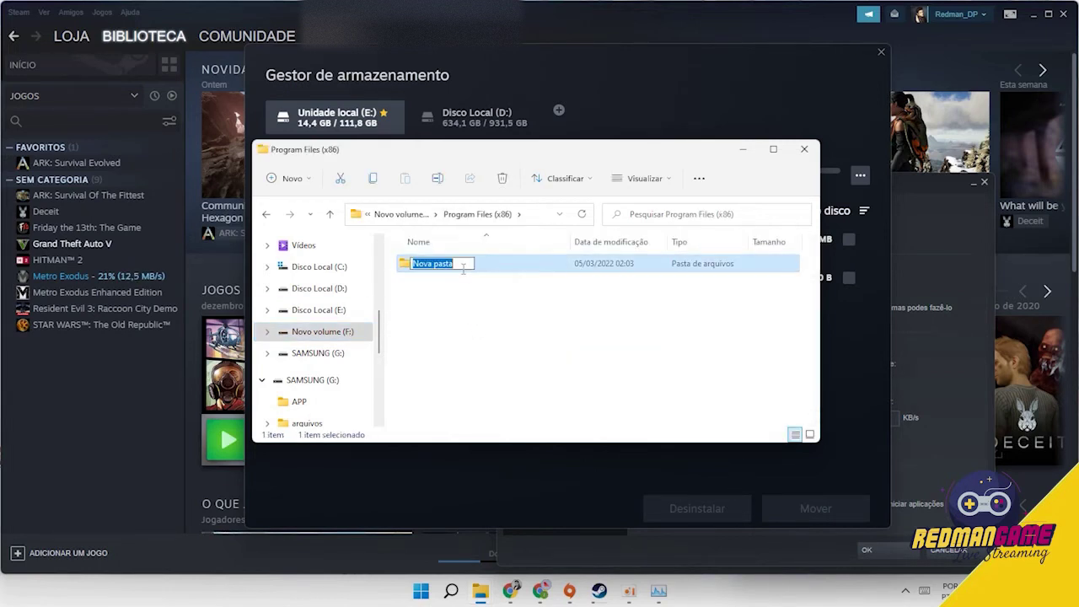
type("Steam")
key("Return")
Clear the read-only attribute in the properties of the Steam folder inside Program Files (x86) on drive F: and apply it
right_click(435, 270)
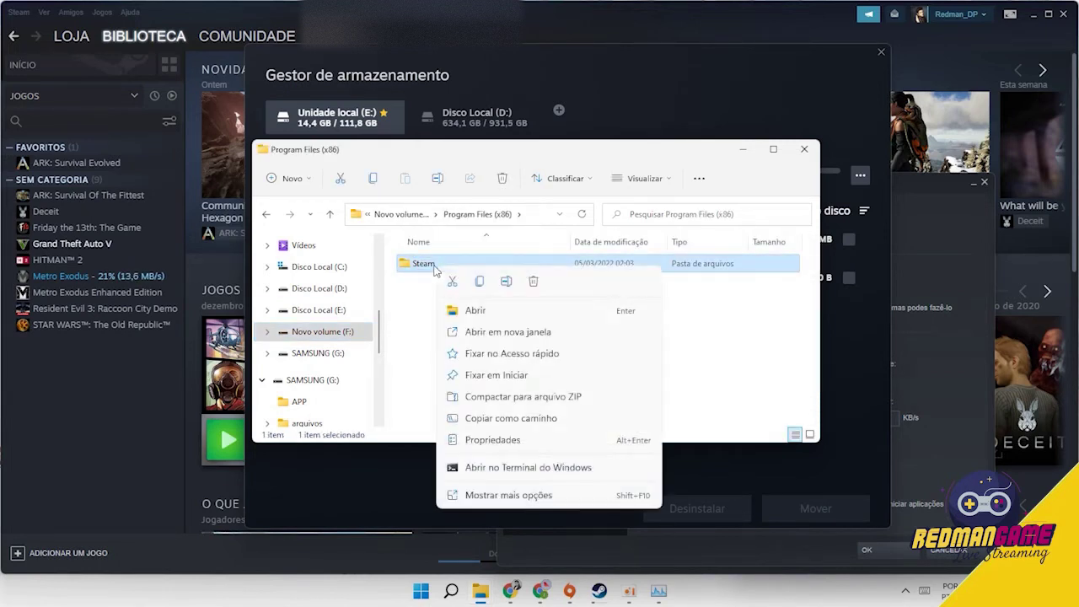
left_click(498, 497)
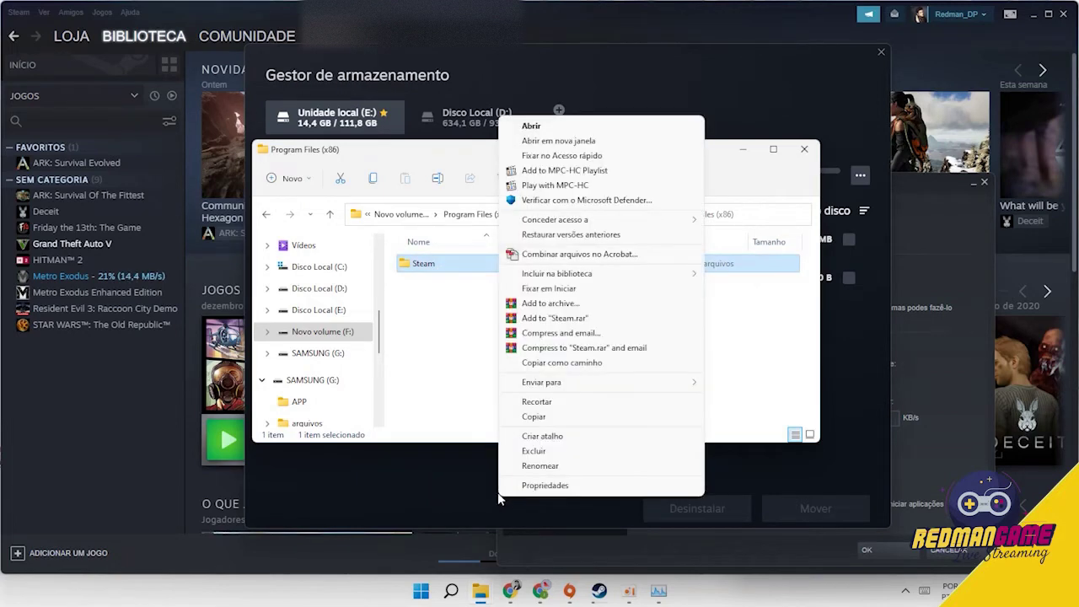
left_click(578, 484)
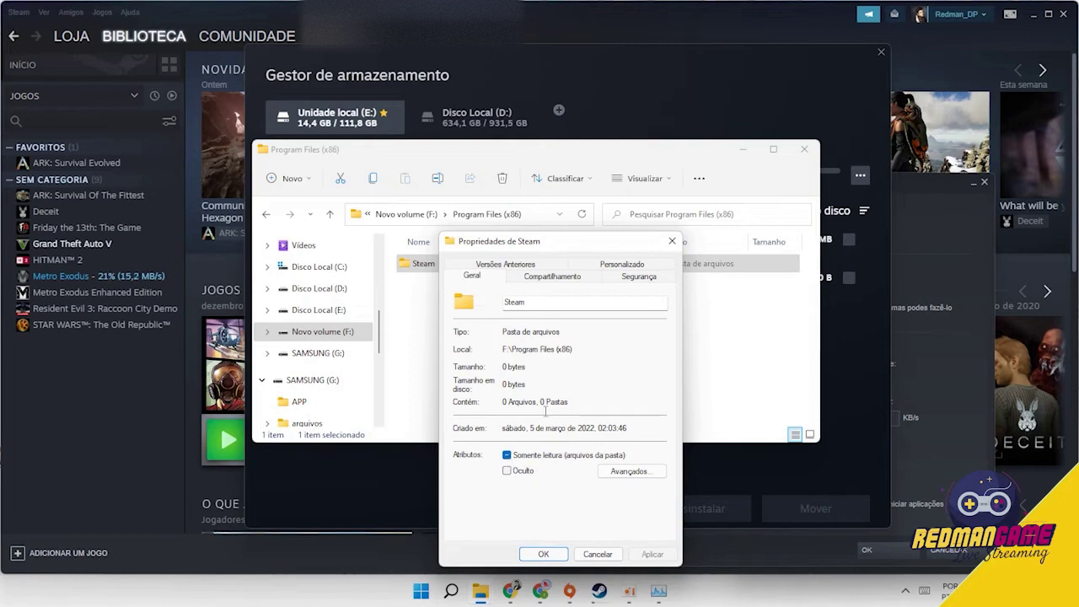
left_click_drag(567, 245, 734, 129)
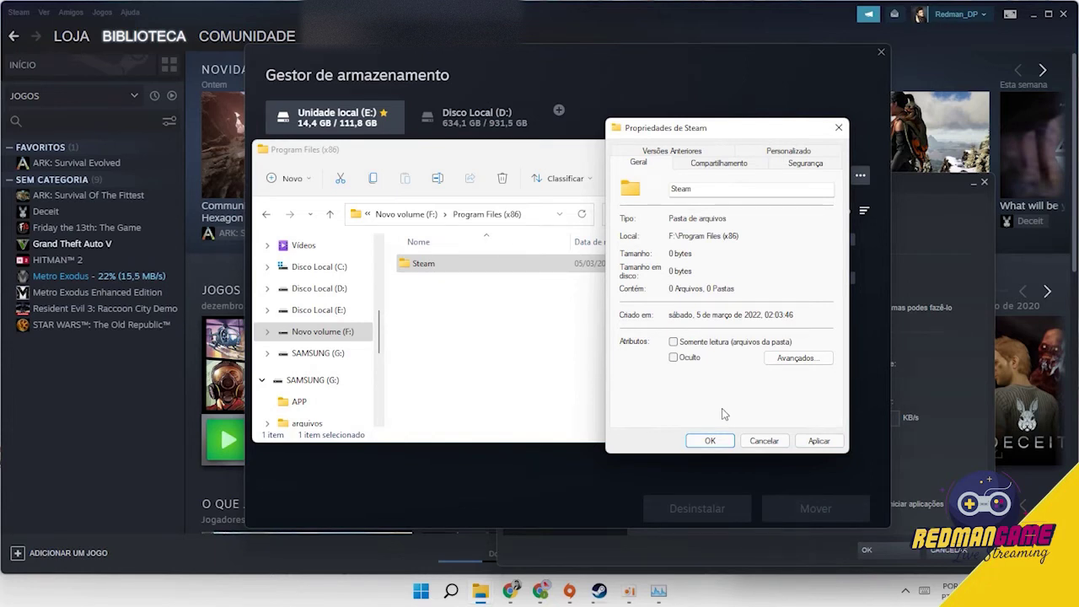
left_click(818, 442)
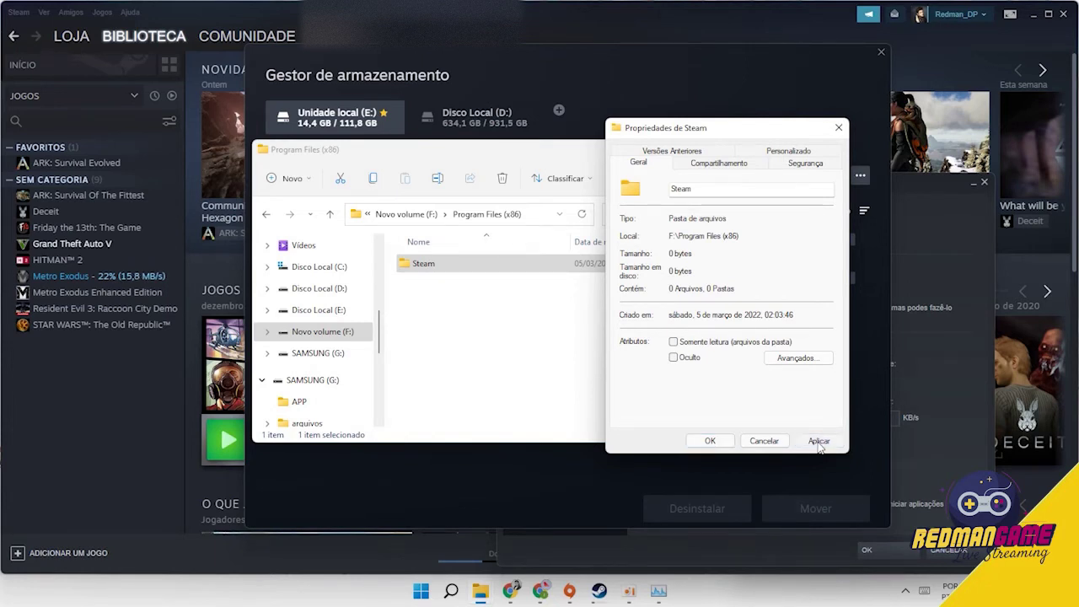
left_click(710, 441)
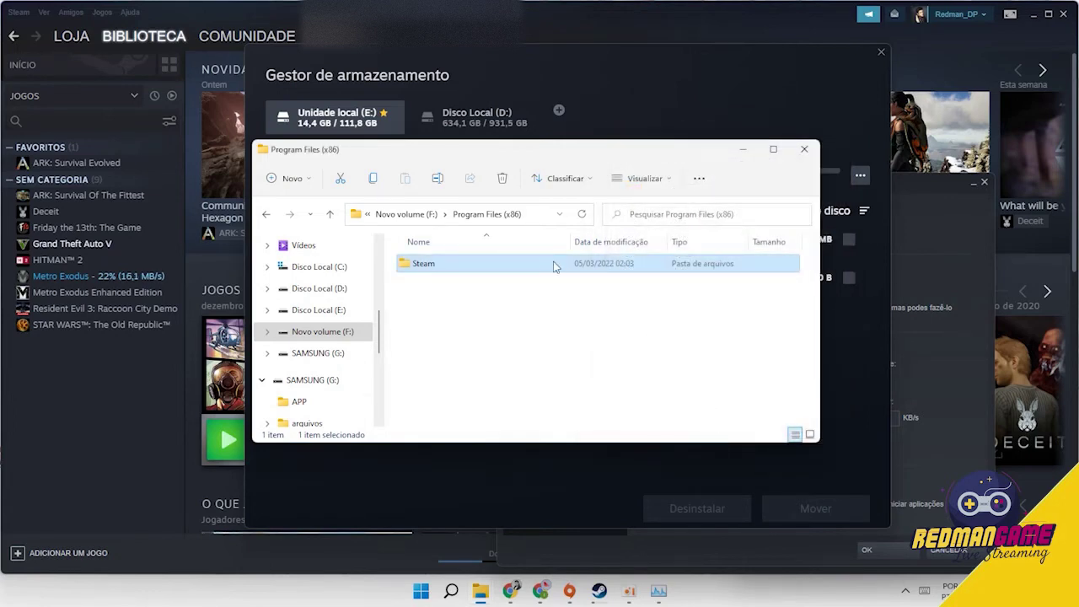
Return to Steam's storage manager and add a new Steam library folder on Novo volume (F:)
left_click(744, 152)
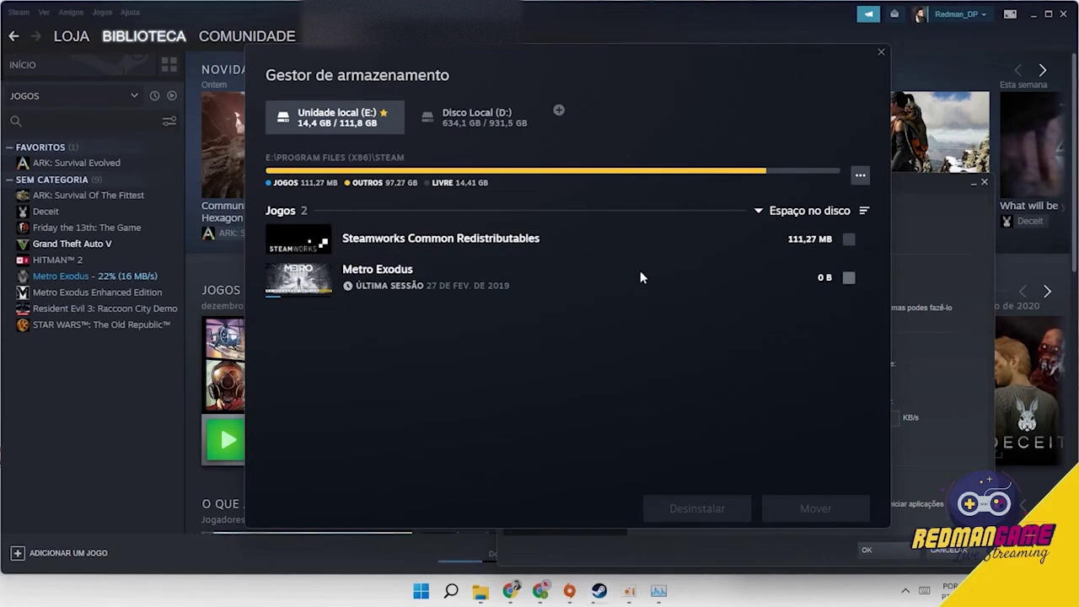
left_click(558, 112)
left_click(411, 219)
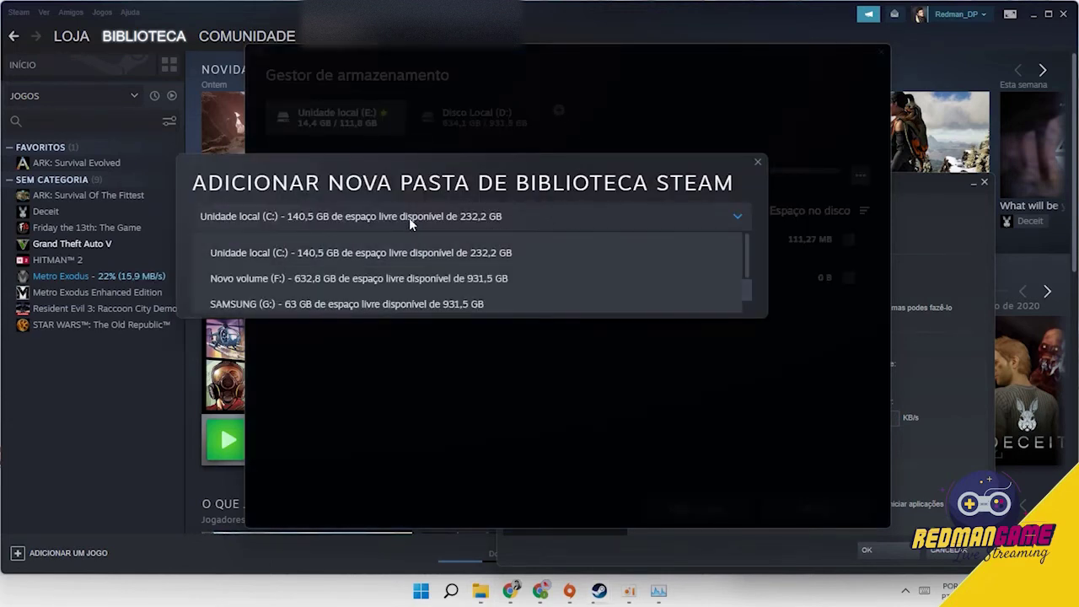
left_click(349, 280)
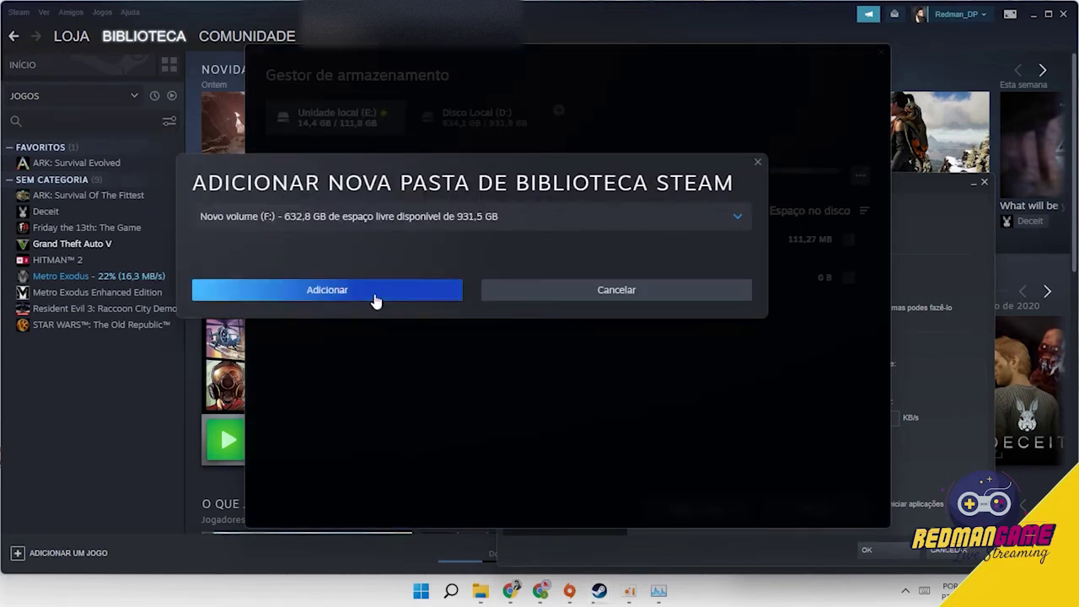
left_click(376, 295)
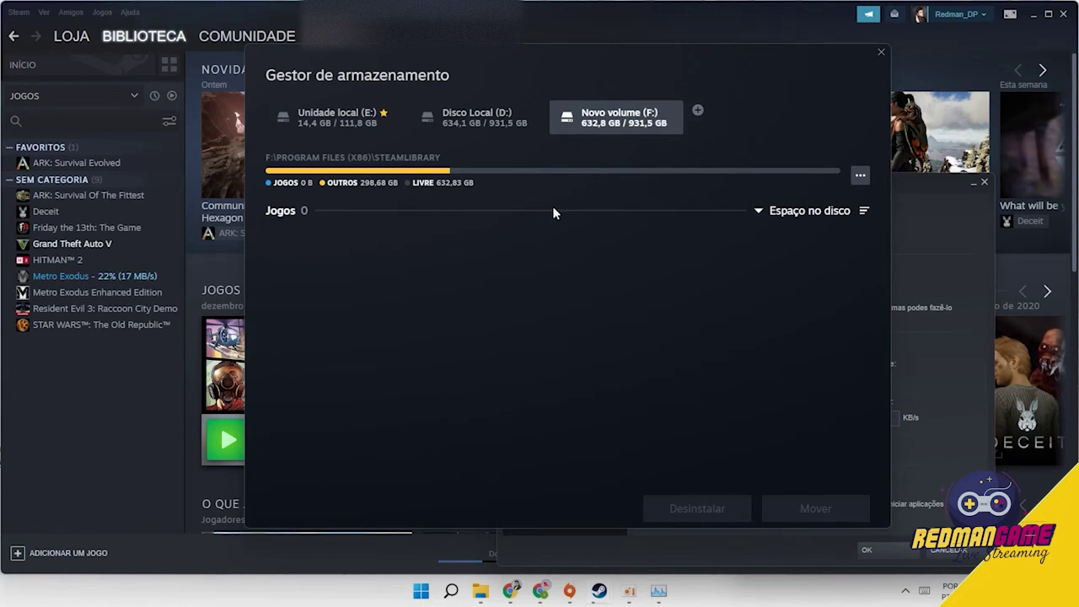
Move Metro Exodus from the library on drive E: to drive F:
left_click(373, 124)
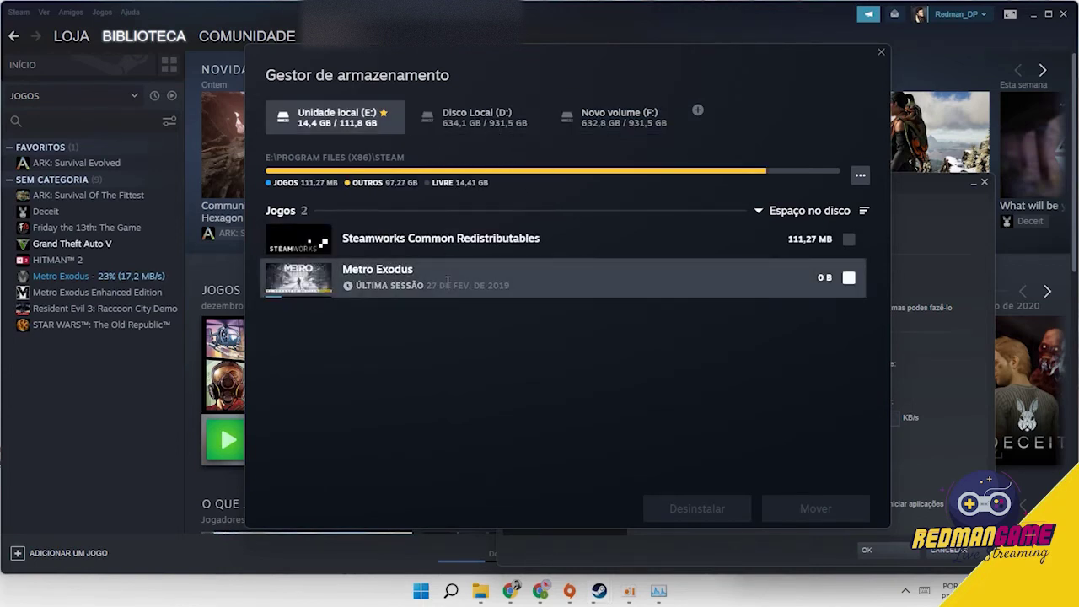
left_click(848, 279)
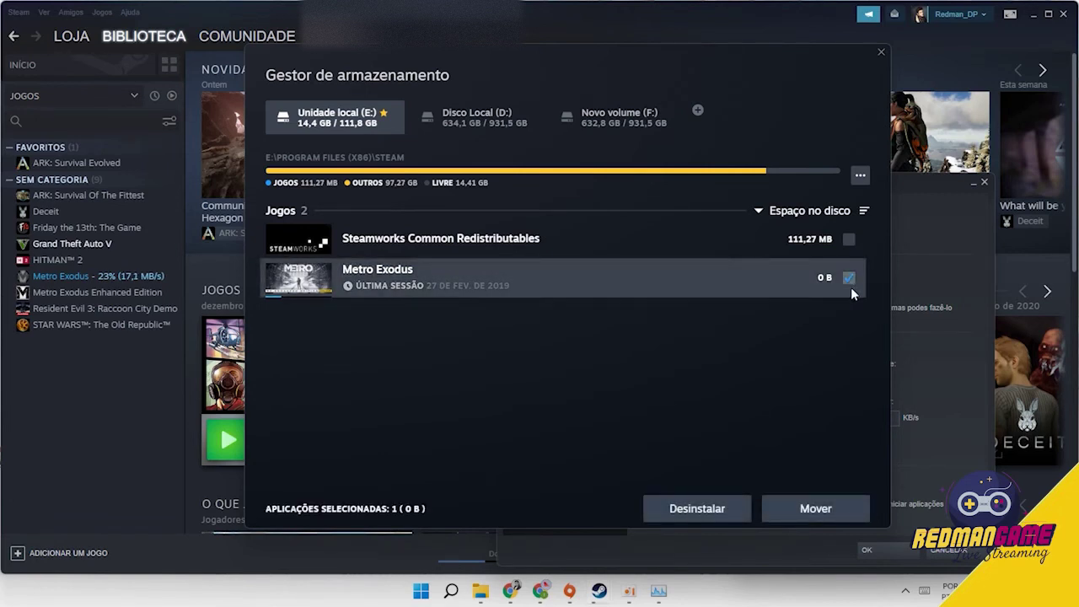
left_click(826, 511)
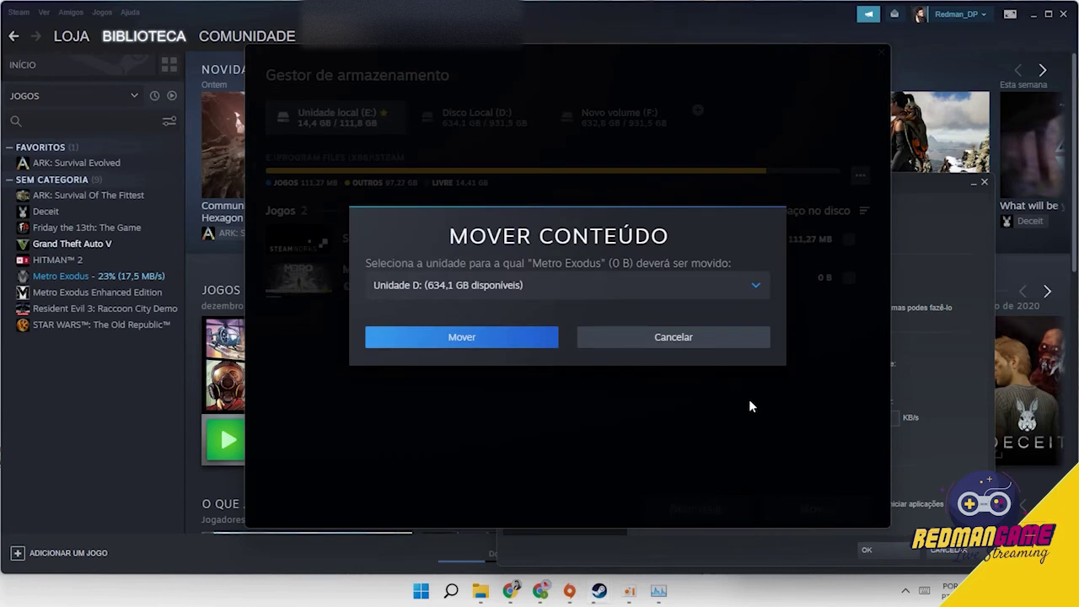
left_click(502, 286)
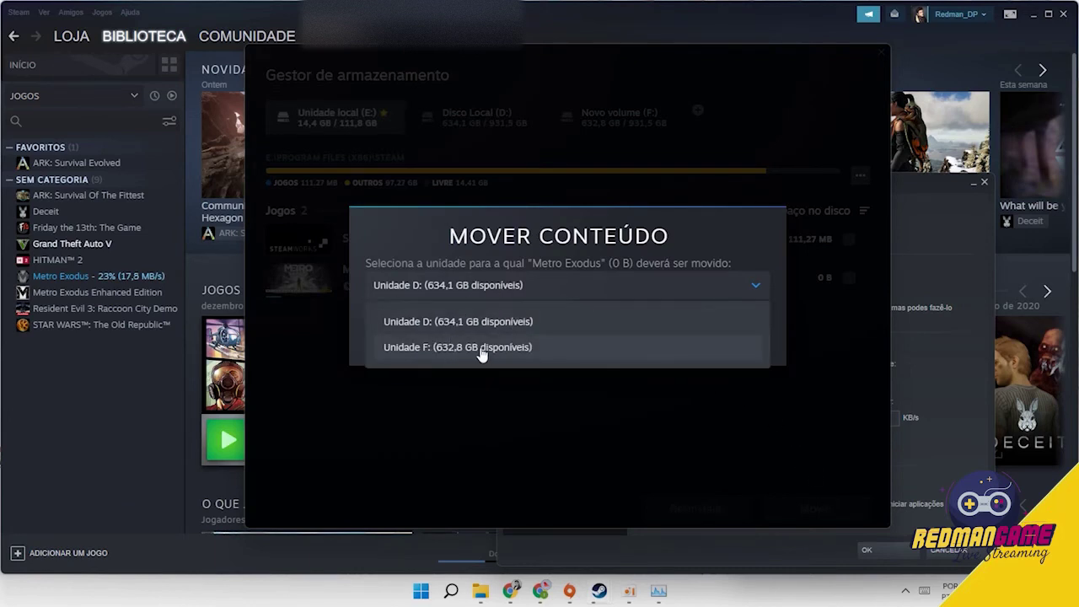
left_click(533, 351)
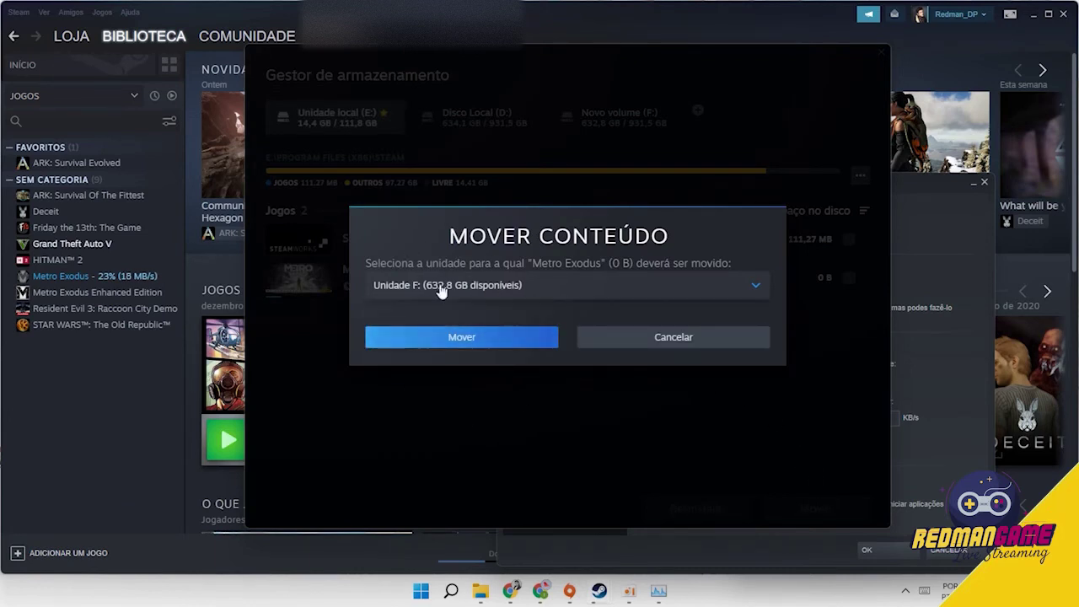
left_click(501, 337)
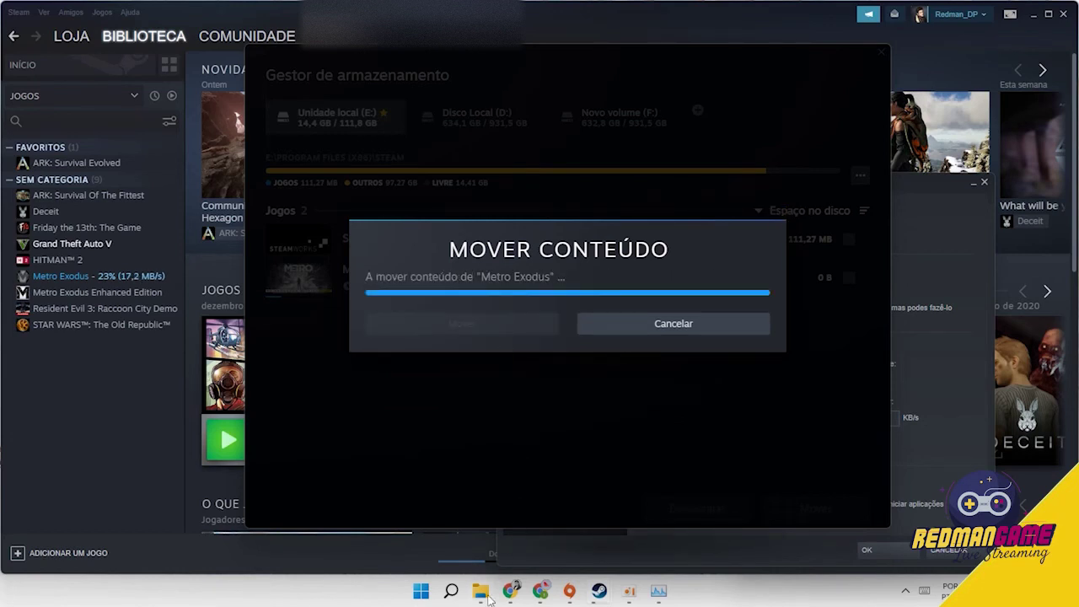
Switch to File Explorer and examine the SteamLibrary folder and its steamapps subfolder on drive F:, then return to the drive's root
mouse_move(483, 593)
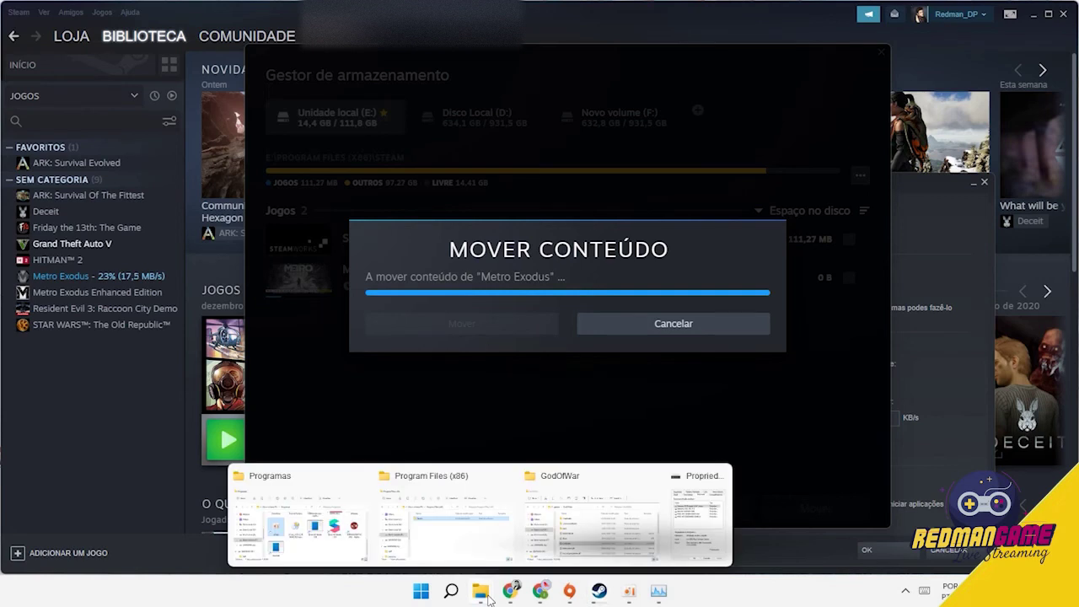
left_click(430, 521)
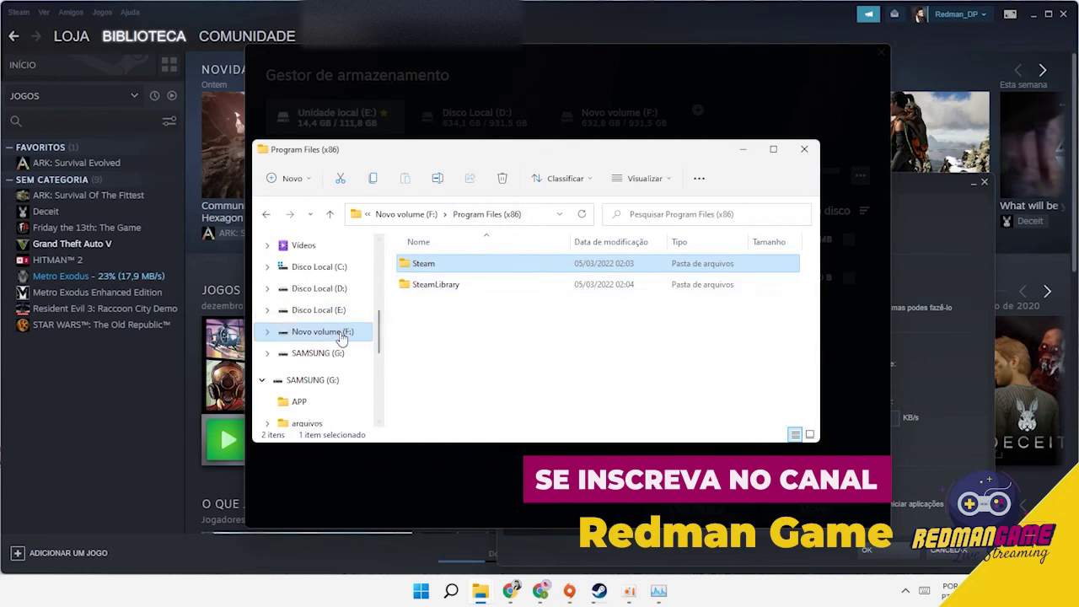
left_click(448, 286)
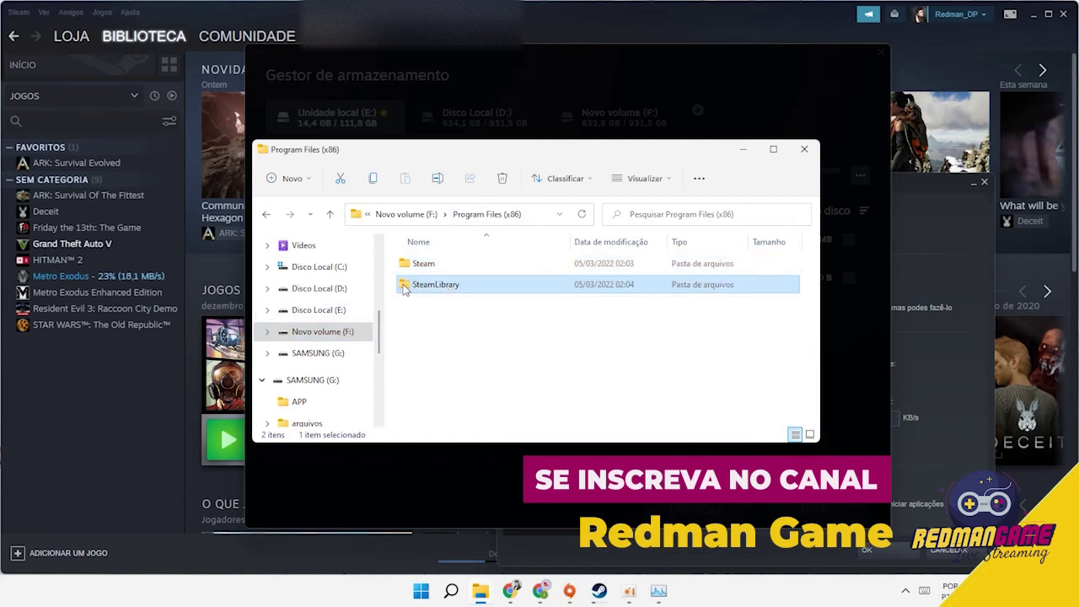
double_click(404, 287)
double_click(430, 264)
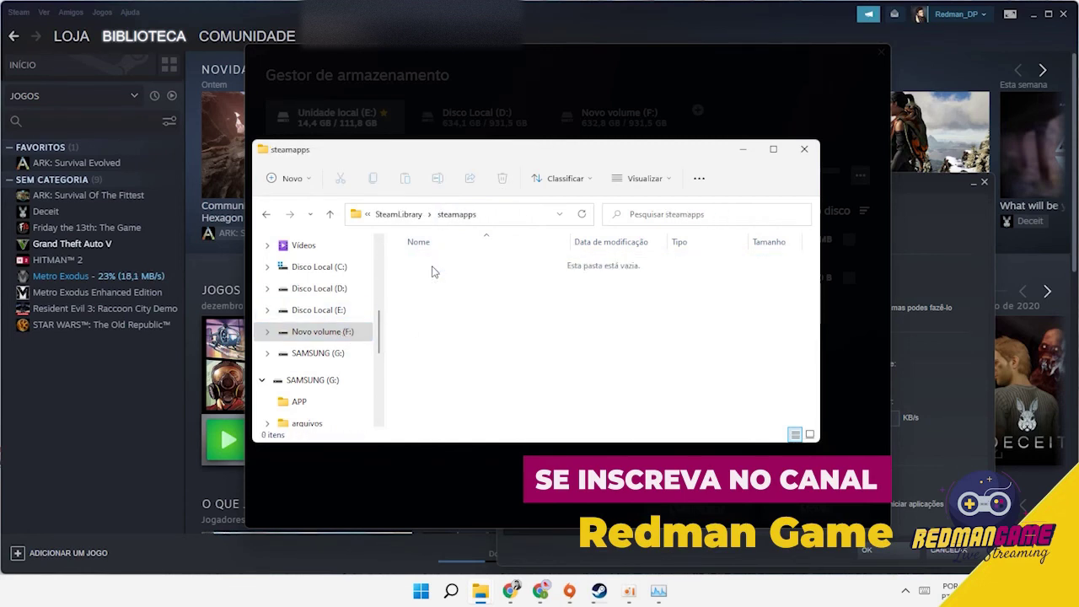
left_click(331, 215)
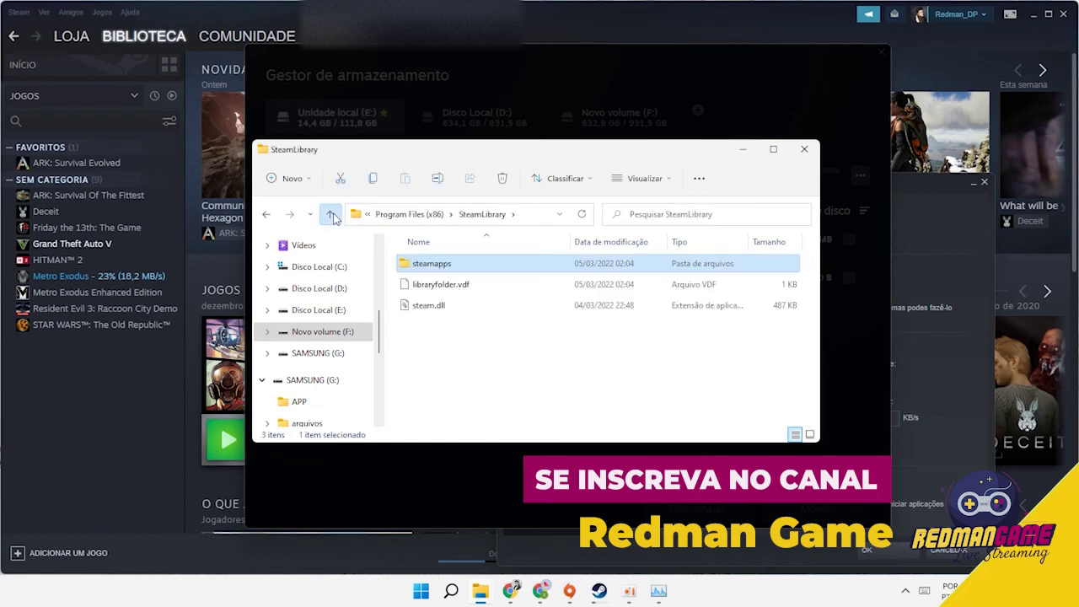
left_click(331, 215)
left_click(331, 215)
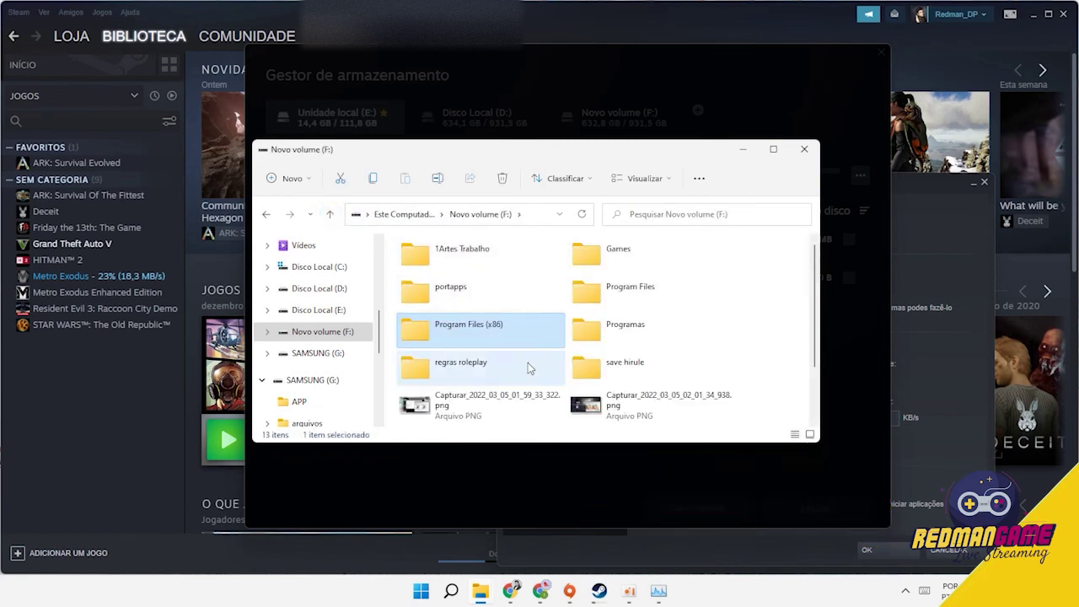
scroll(531, 369, "up", 2)
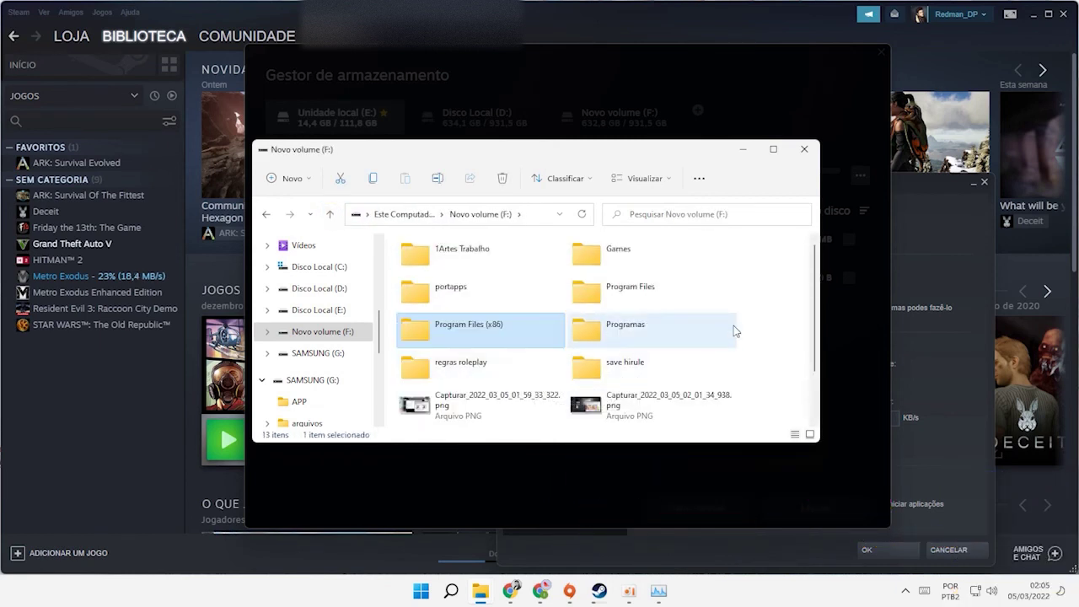